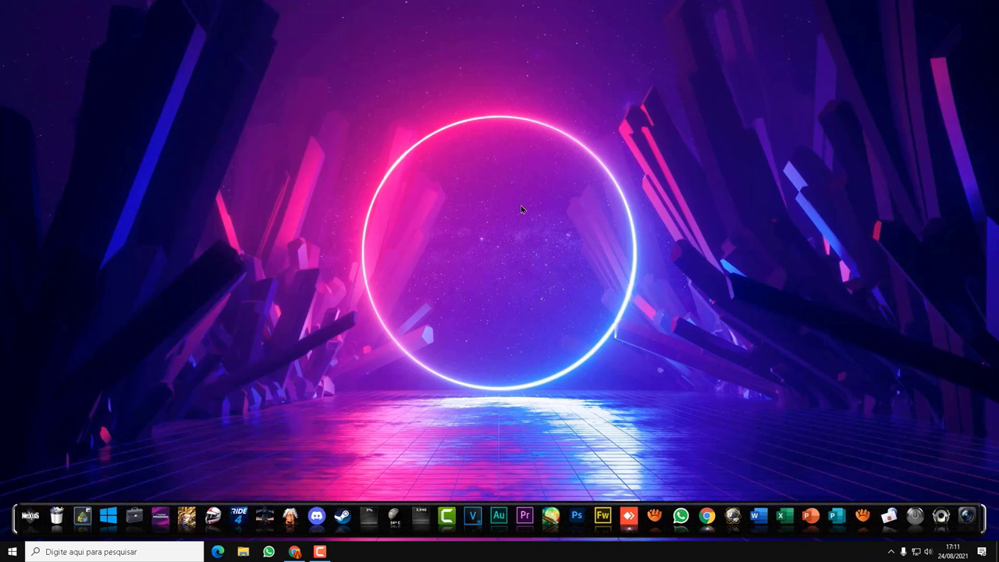
Step: Open the properties of Este Computador from File Explorer
left_click(243, 552)
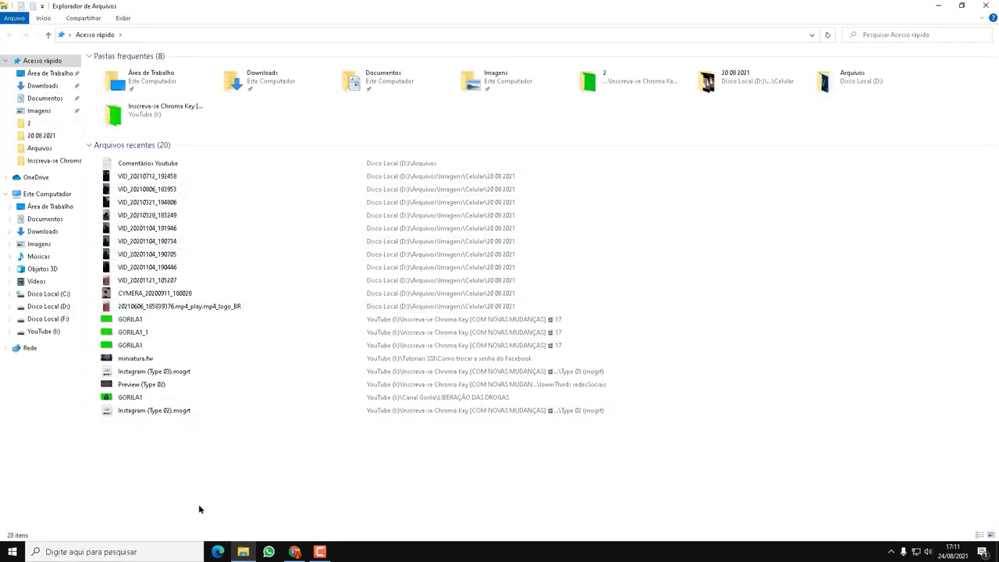
left_click(14, 554)
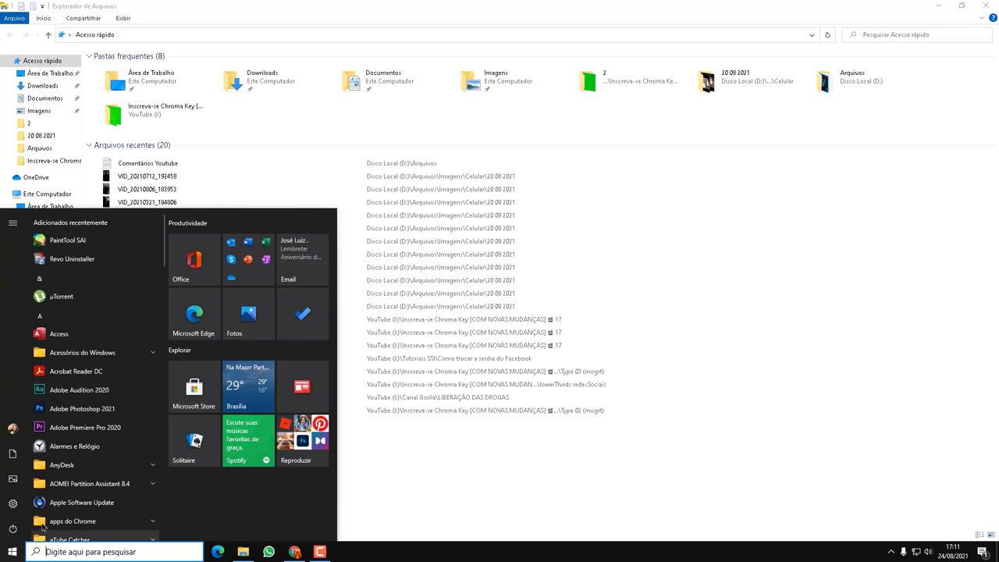
mouse_move(12, 455)
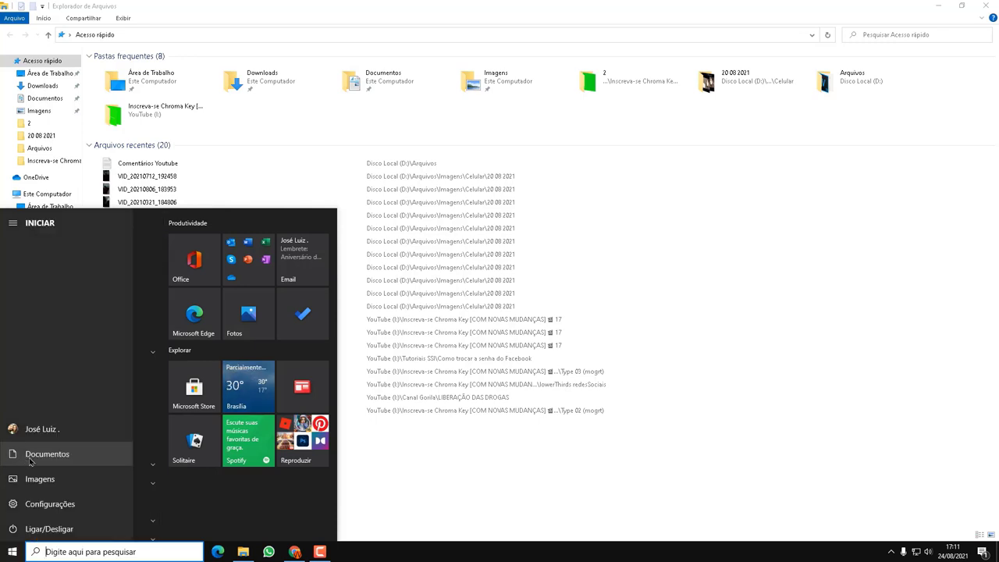
left_click(428, 16)
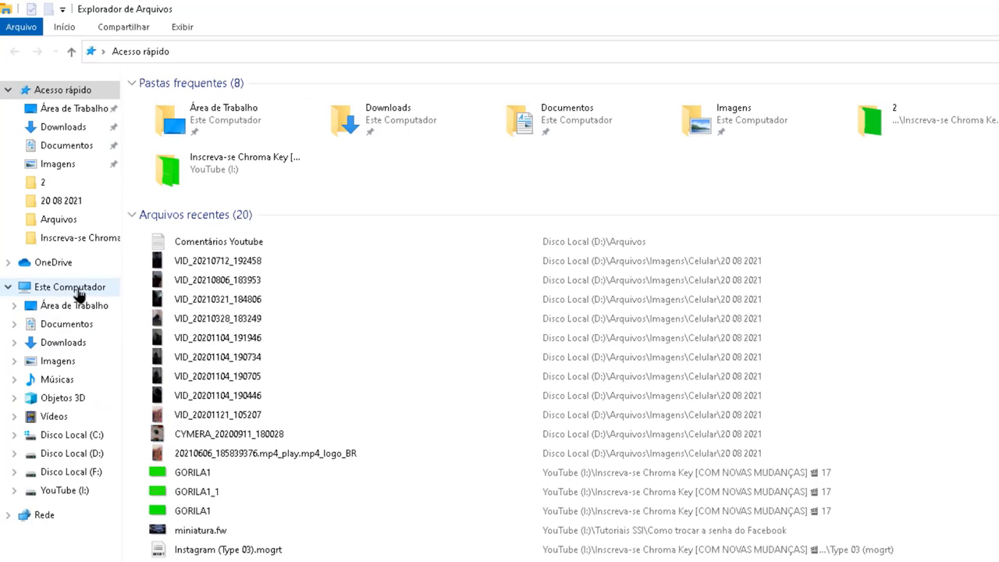
right_click(78, 294)
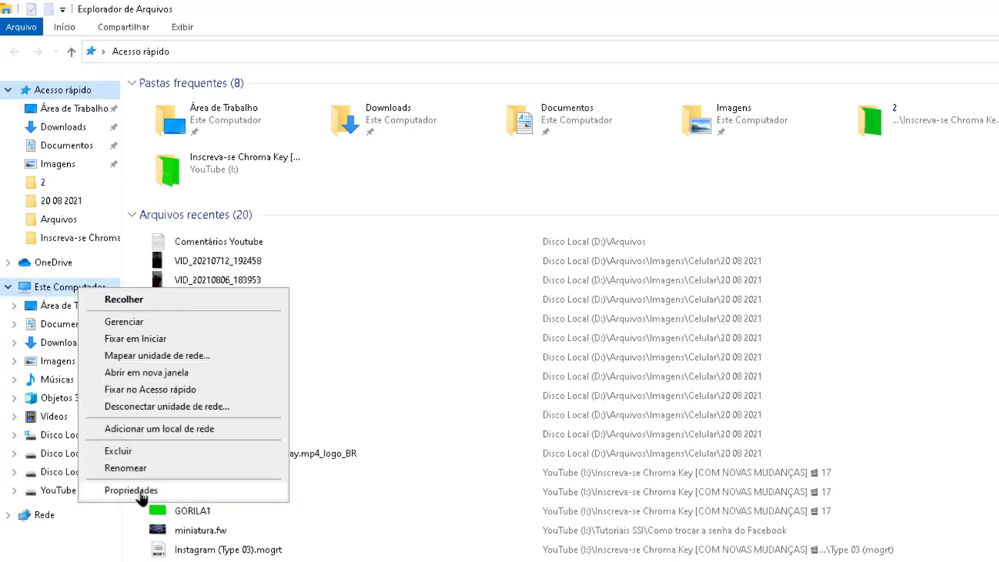
left_click(141, 497)
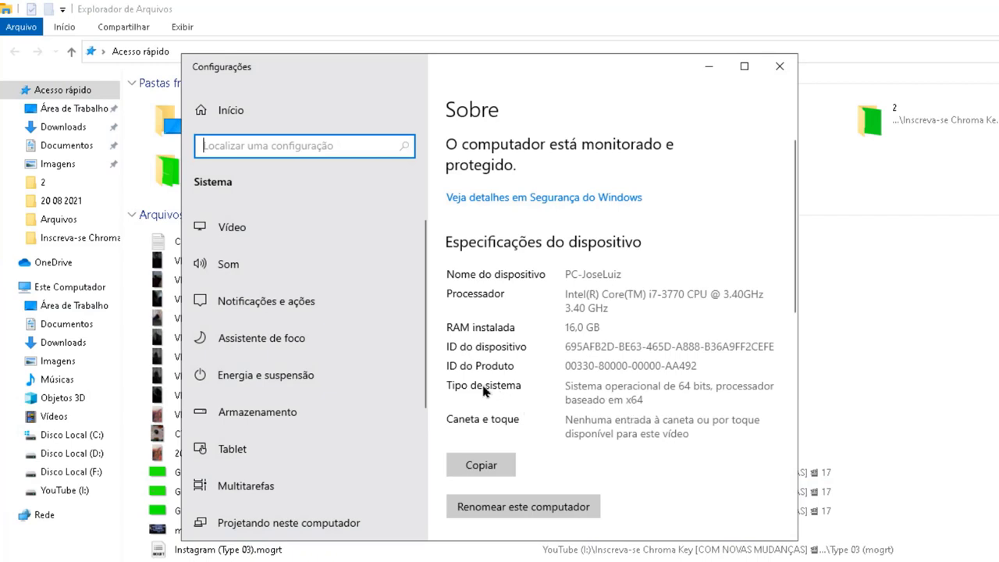
Step: Check the system type in the device specifications to see whether Windows is 32 or 64 bits, and close the windows
left_click(612, 415)
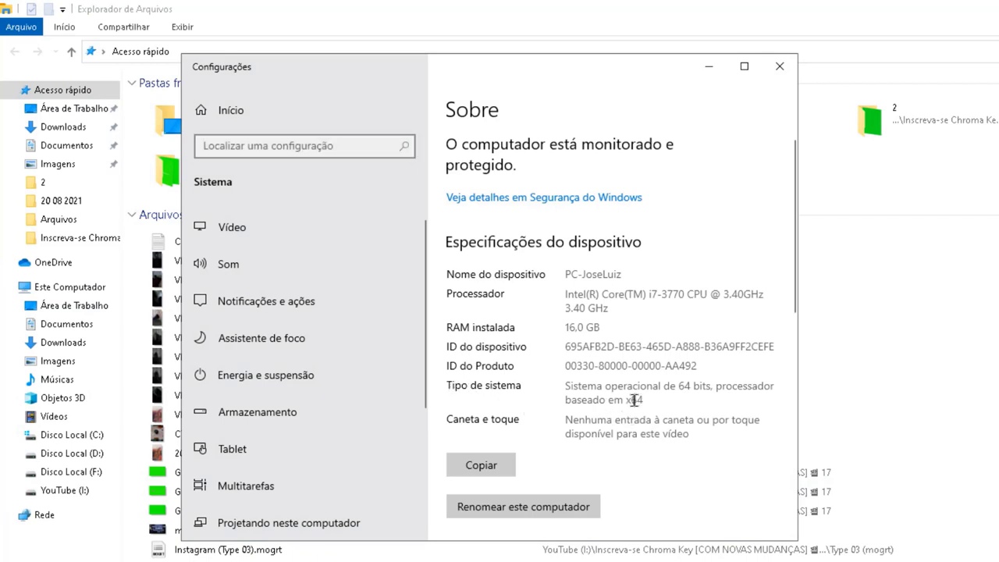
double_click(630, 400)
left_click(662, 397)
left_click_drag(632, 396, 668, 401)
left_click(775, 64)
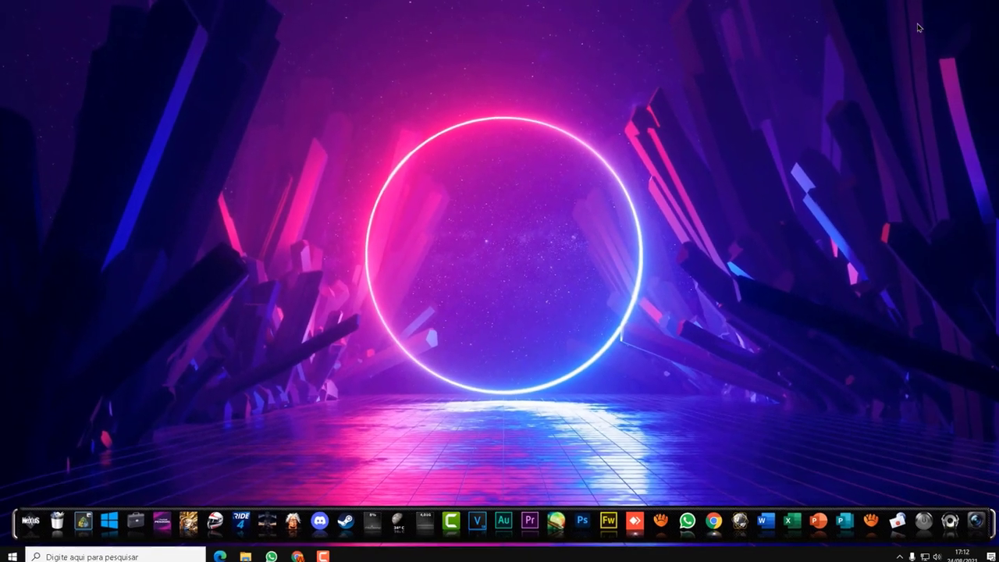
Step: Switch to Chrome, download the Voice Change 64 bits installer through MediaFire, and save it to Área de Trabalho as VoiceChanger64f(1.50)
left_click(294, 551)
scroll(428, 356, "down", 1)
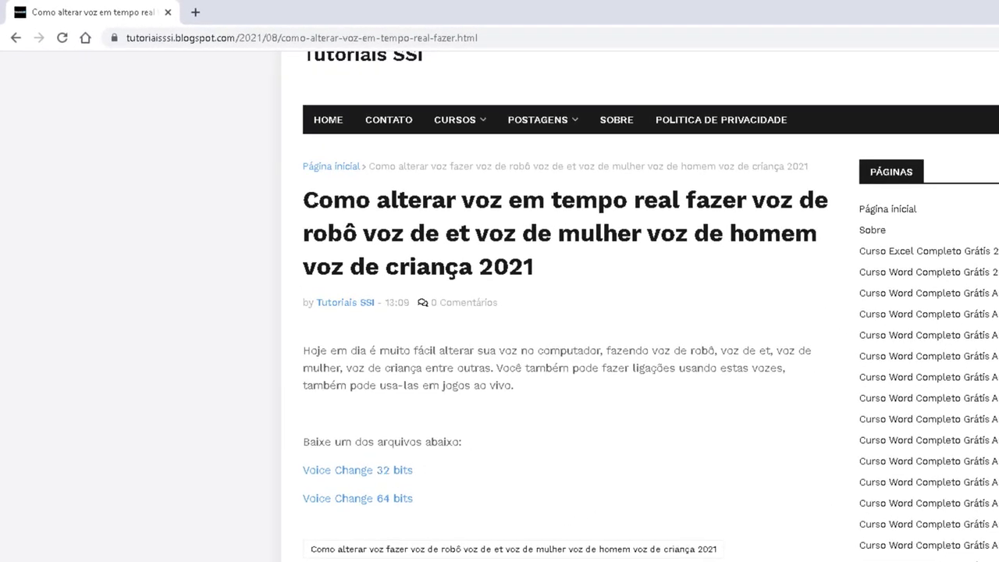
left_click(380, 500)
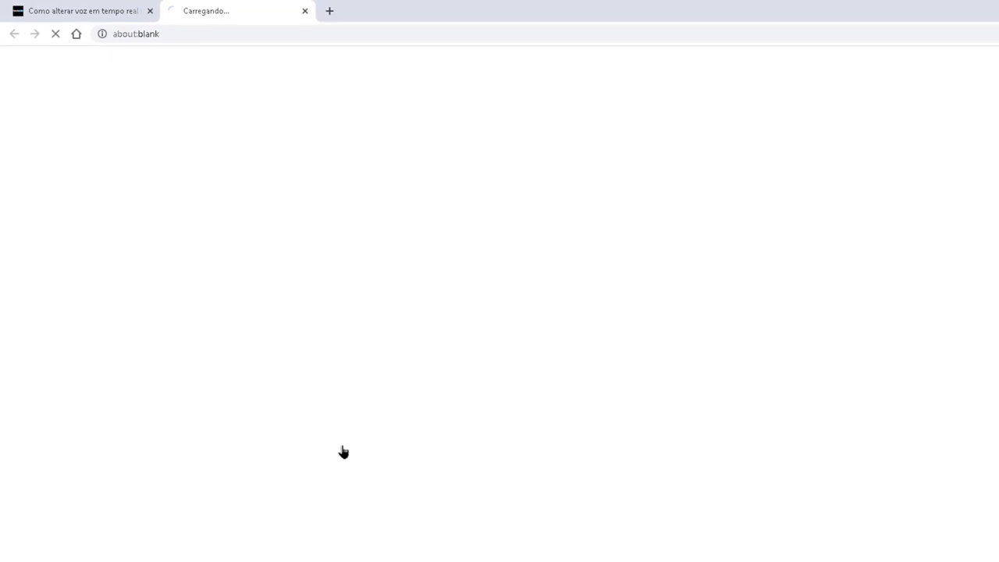
left_click(662, 126)
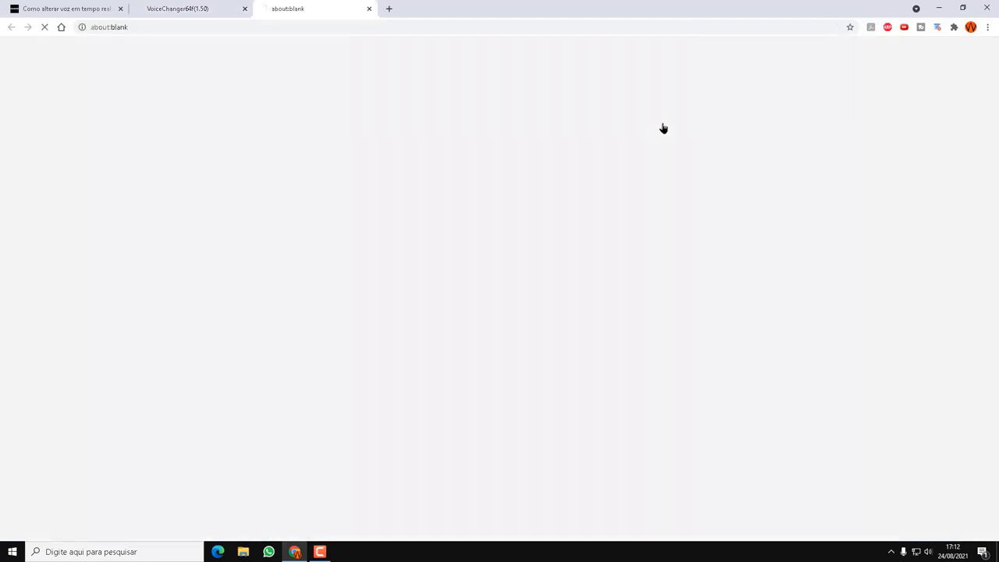
left_click(669, 129)
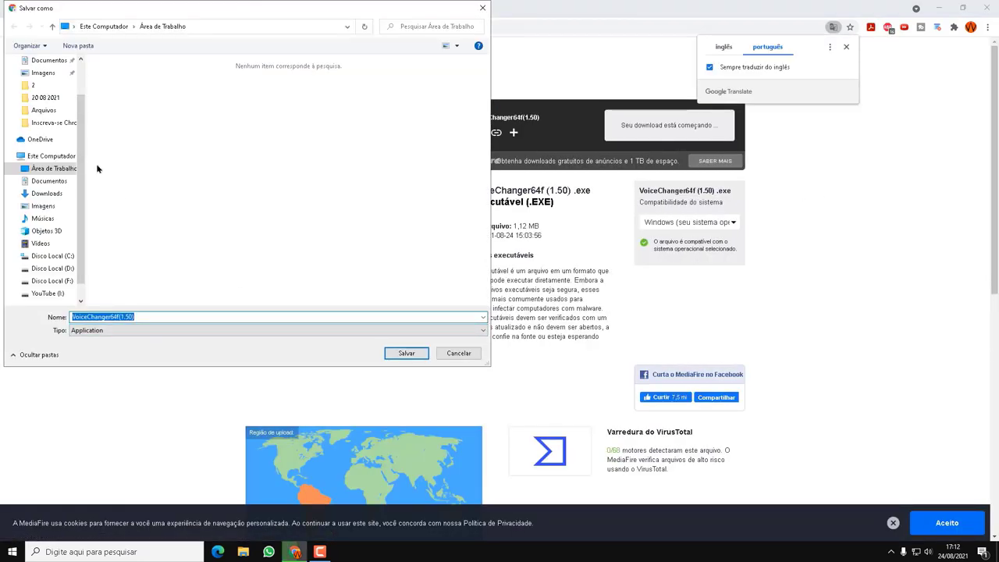
left_click(83, 187)
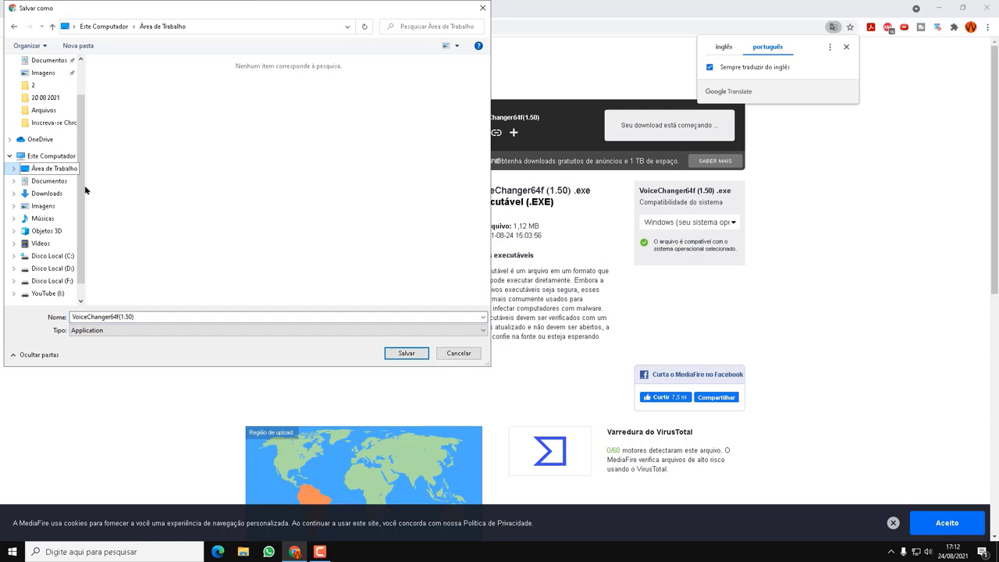
left_click(407, 354)
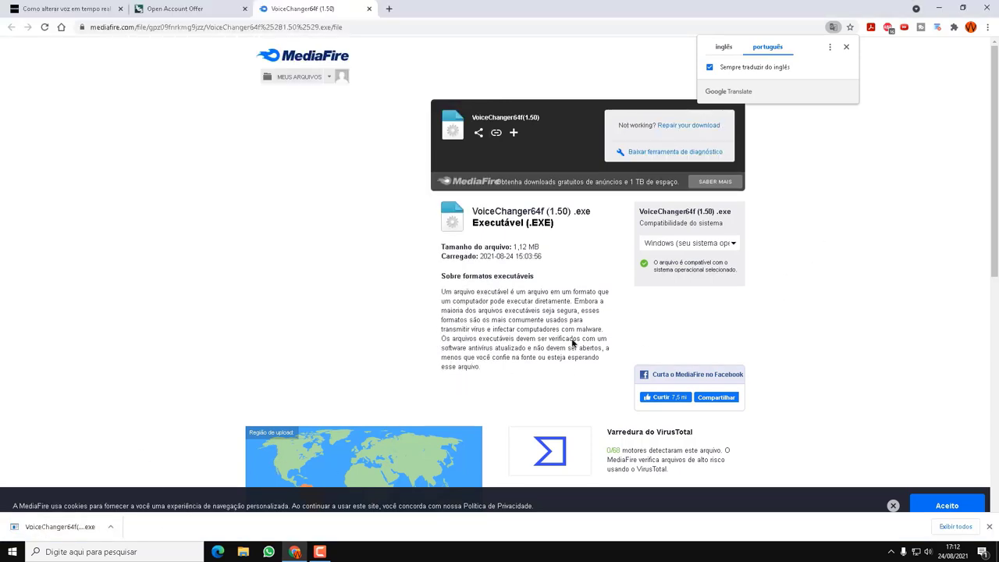
Step: Run the downloaded installer, close the browser, and install Clownfish Voice Changer with the default components and destination folder
left_click(56, 528)
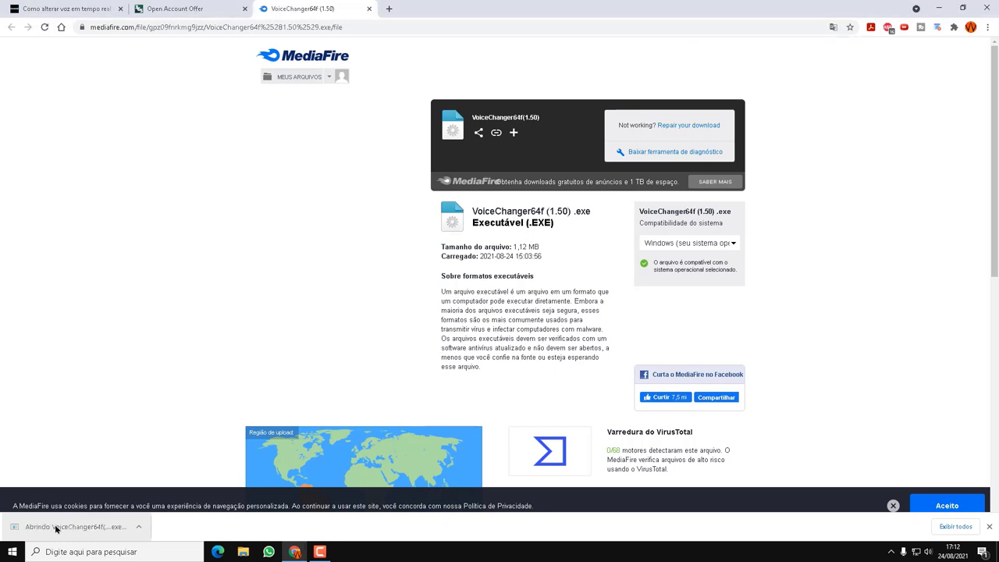
left_click(546, 360)
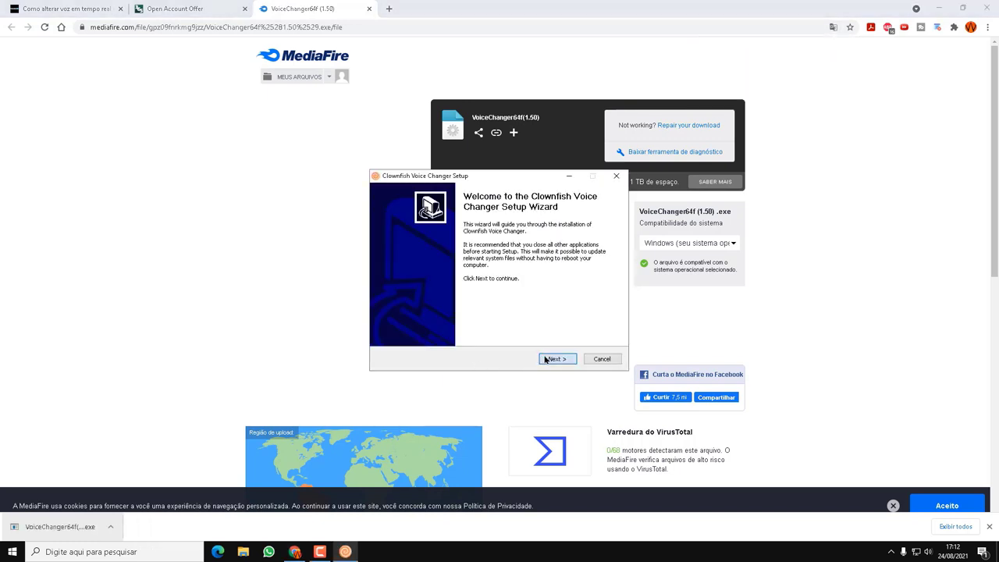
left_click(988, 9)
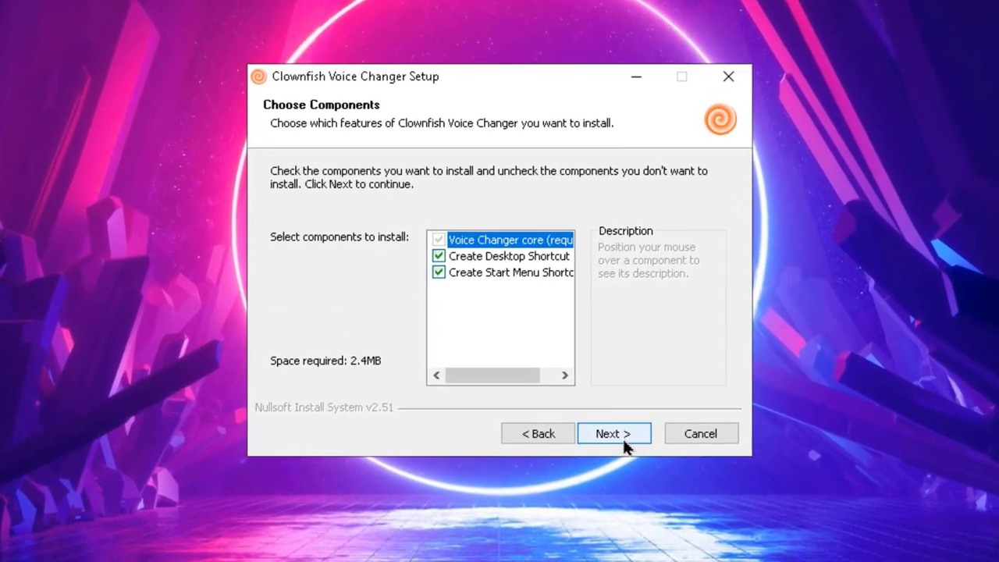
left_click(556, 360)
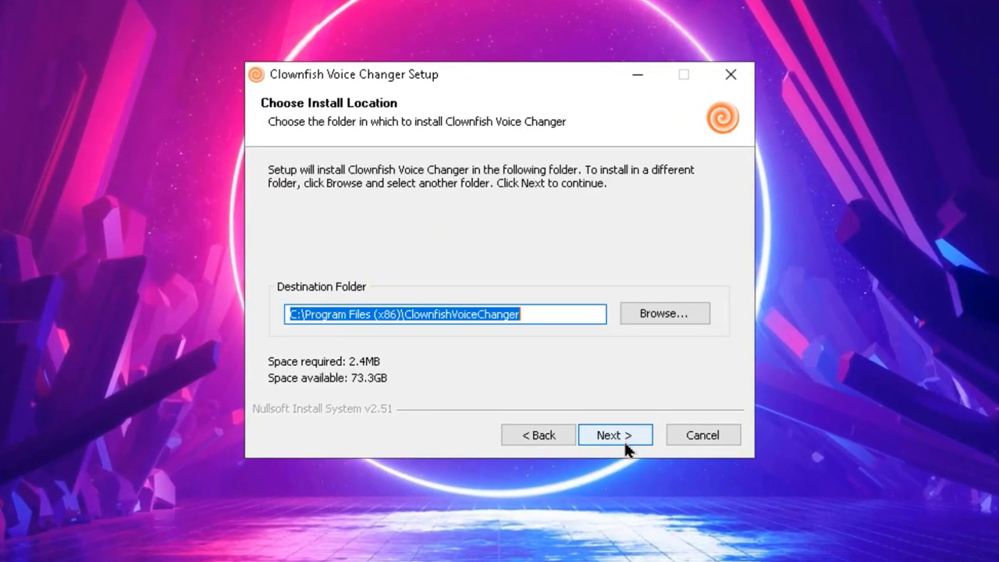
left_click(626, 442)
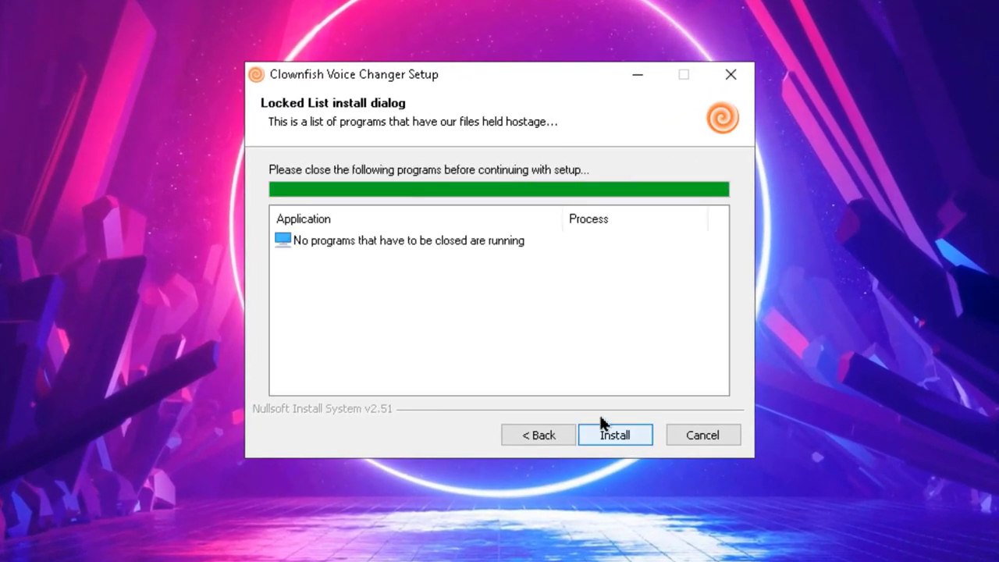
left_click(617, 437)
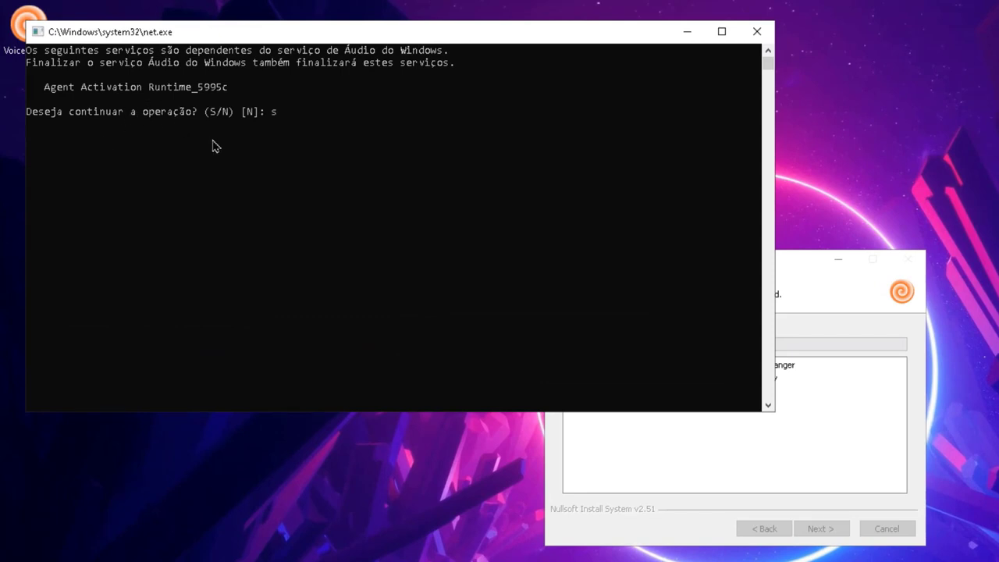
Step: Answer s to allow the Windows audio service to be stopped, and finish the setup wizard
key("Return")
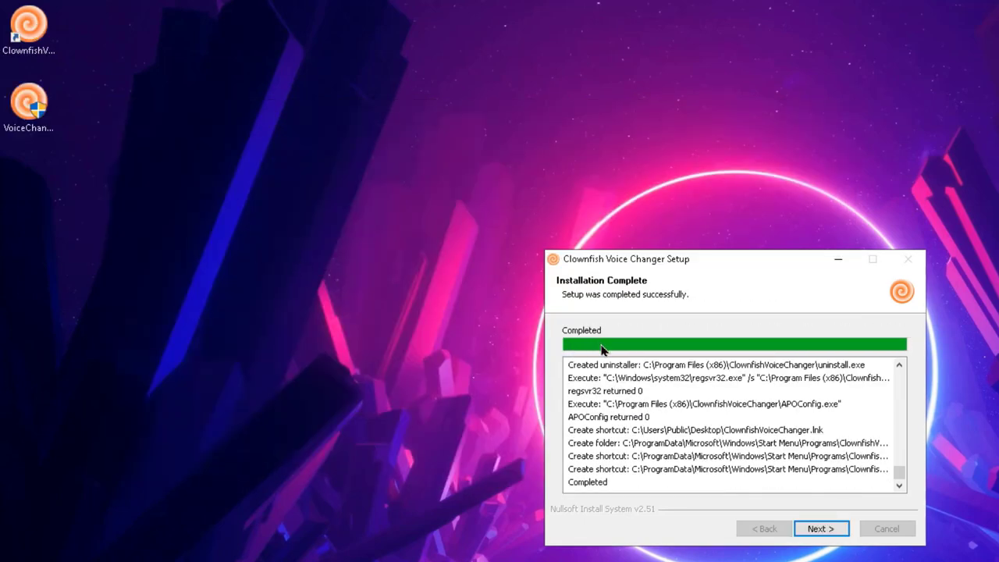
left_click(820, 529)
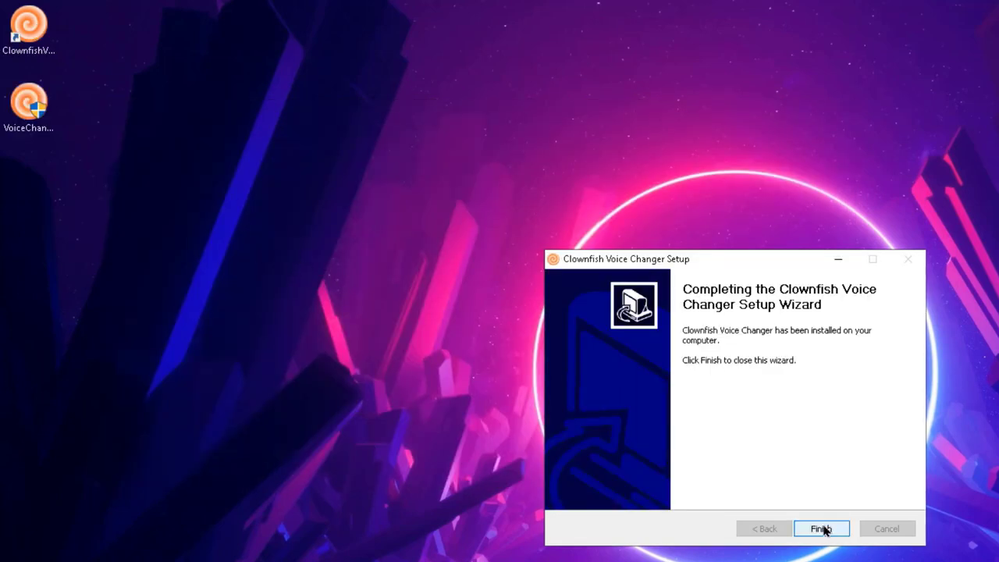
left_click(821, 529)
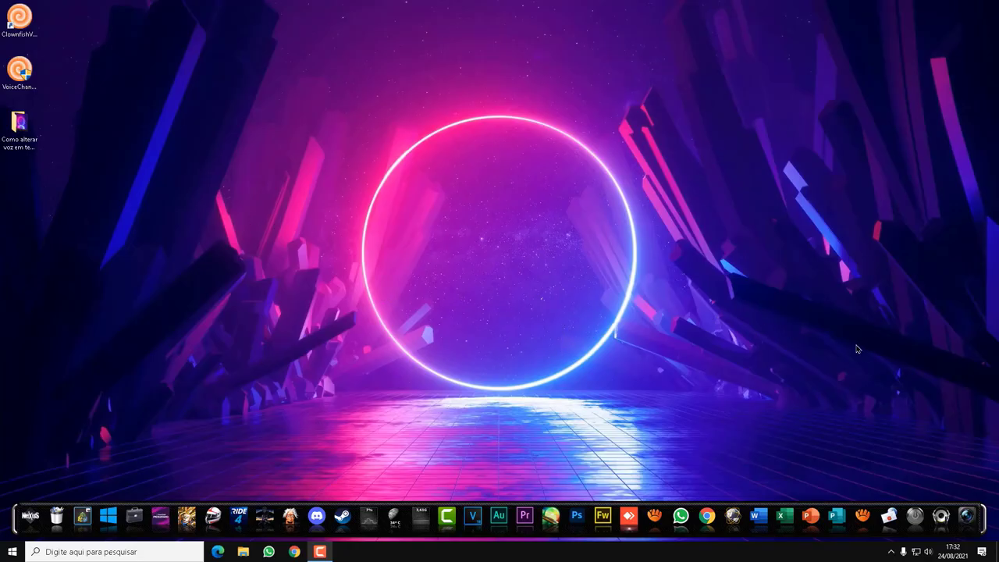
Step: Open the voice changer window with Definir trocador de voz from Clownfish's hidden tray icon
left_click(893, 551)
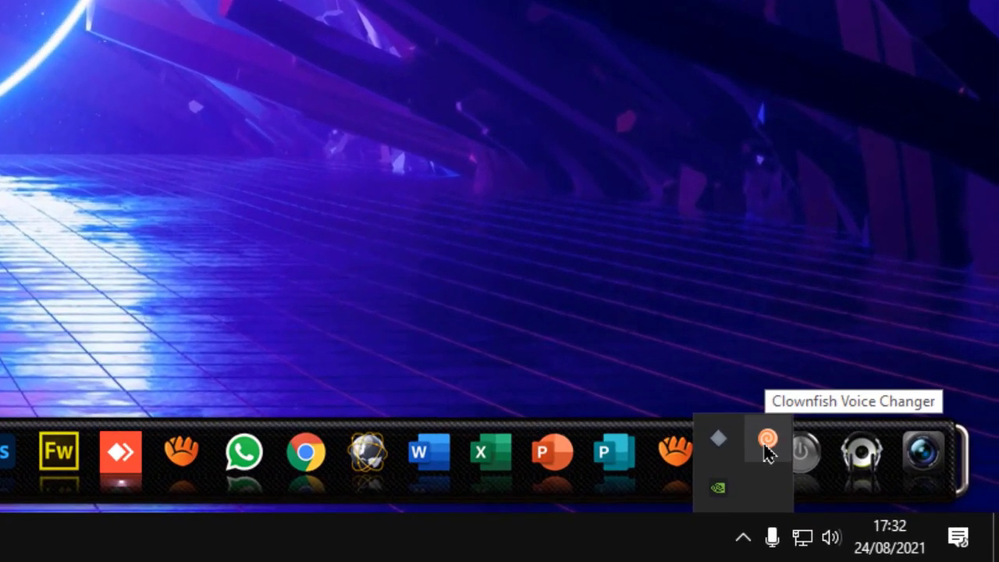
right_click(901, 511)
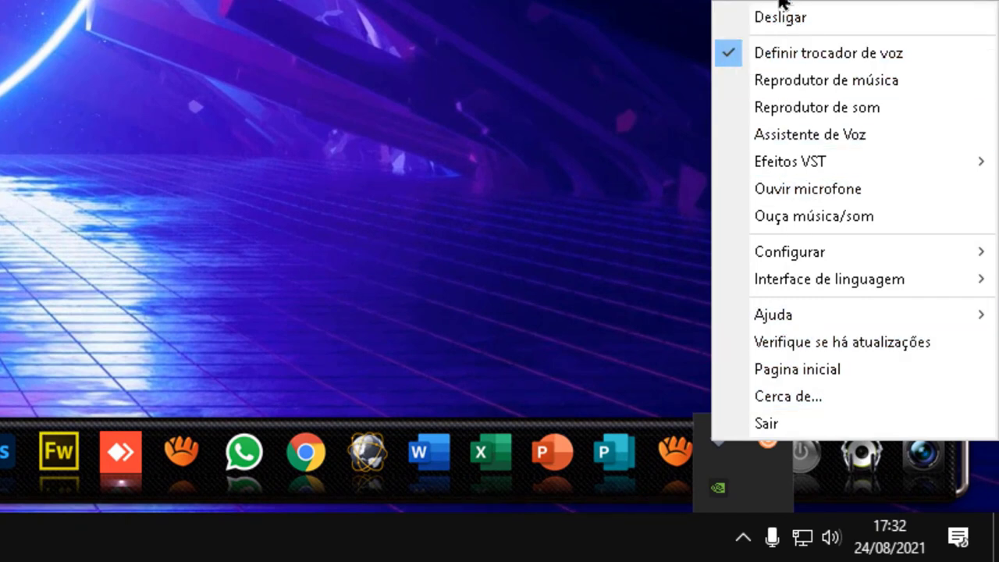
left_click(823, 54)
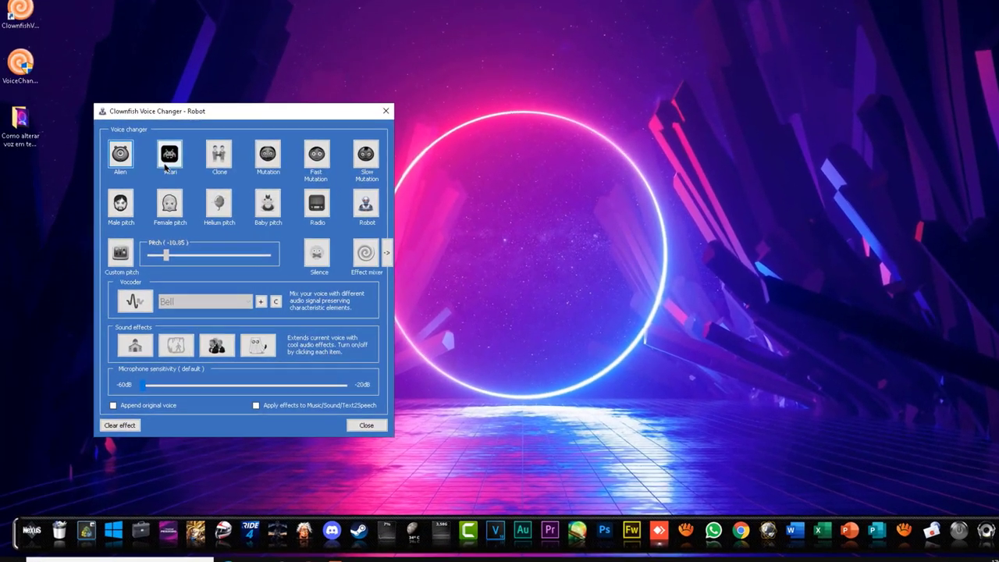
Step: Try the Alien voice effect, switch back to Robot, and show Clownfish's tray options again
left_click(121, 154)
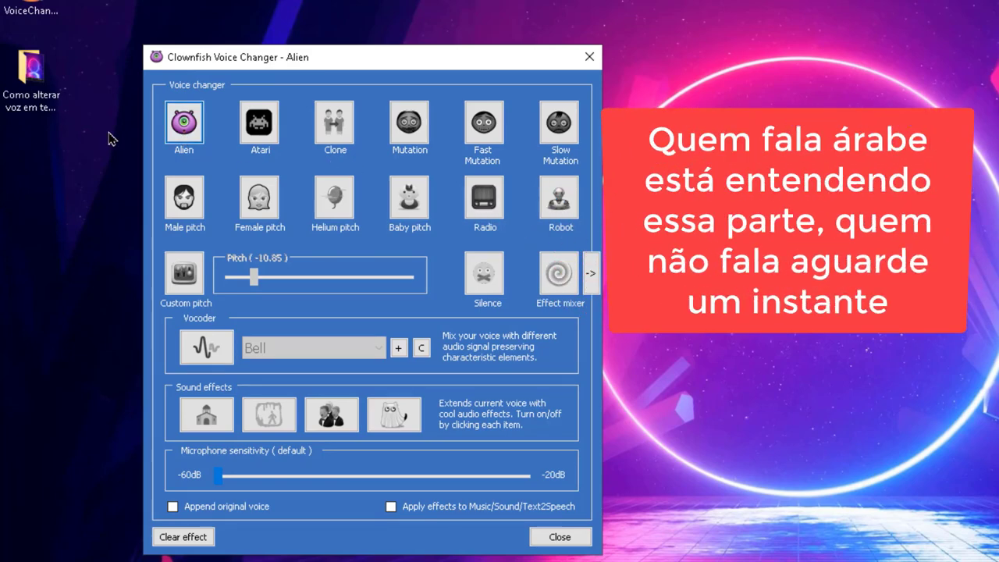
left_click(565, 211)
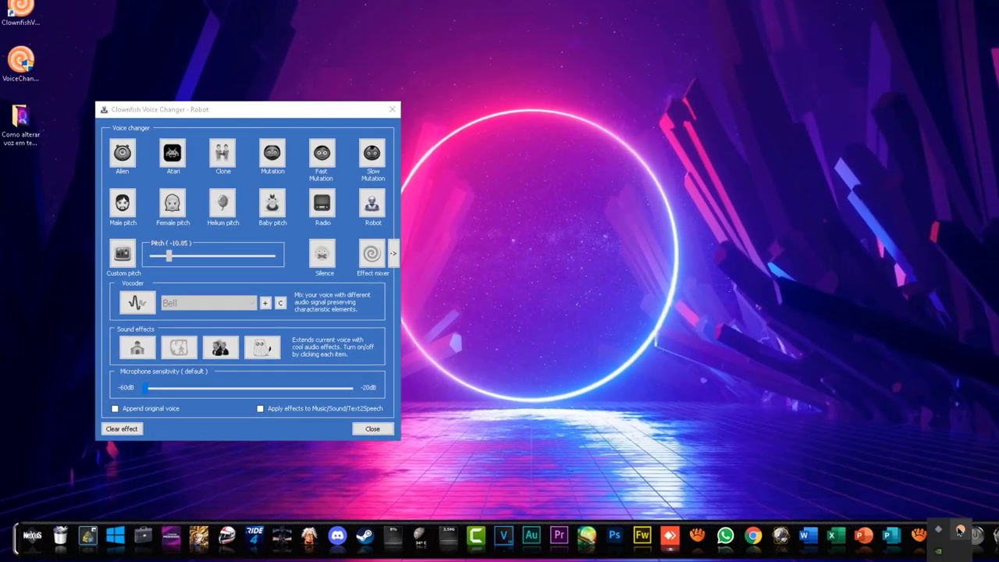
right_click(909, 535)
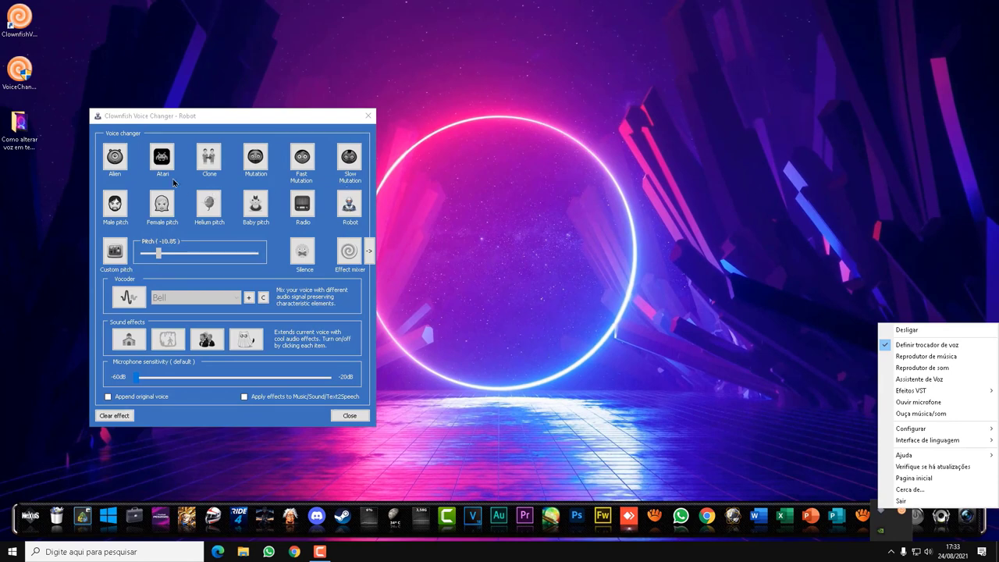
Step: Try the Alien, Atari, Clone, Mutation and Fast Mutation voice effects in turn, ending with Slow Mutation selected
left_click(123, 163)
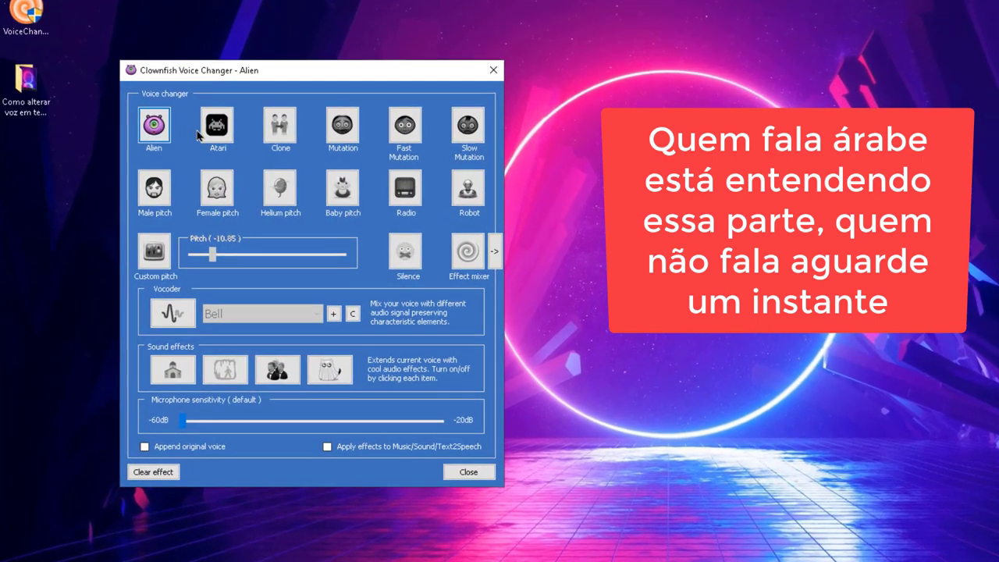
left_click(217, 126)
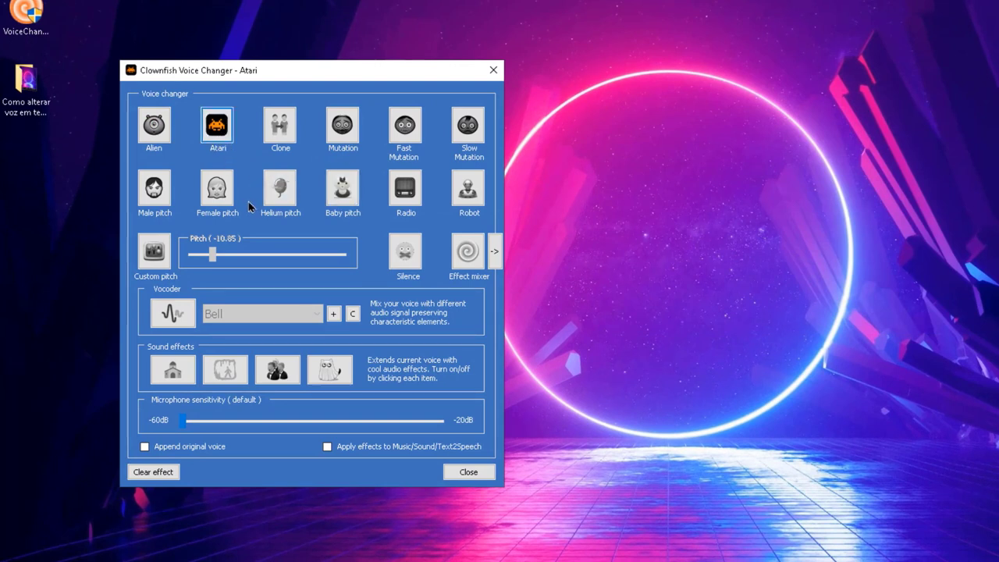
left_click(288, 134)
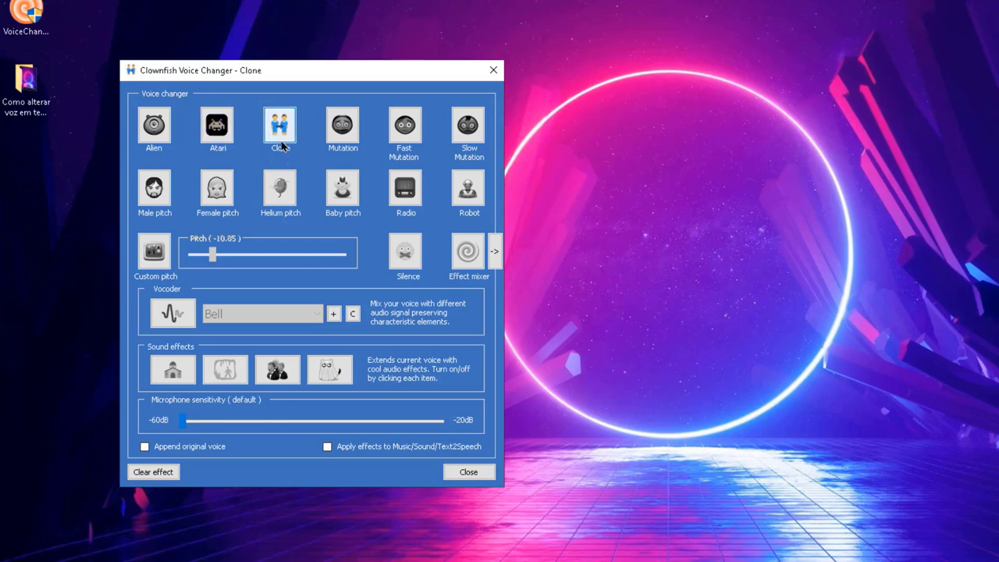
left_click(343, 127)
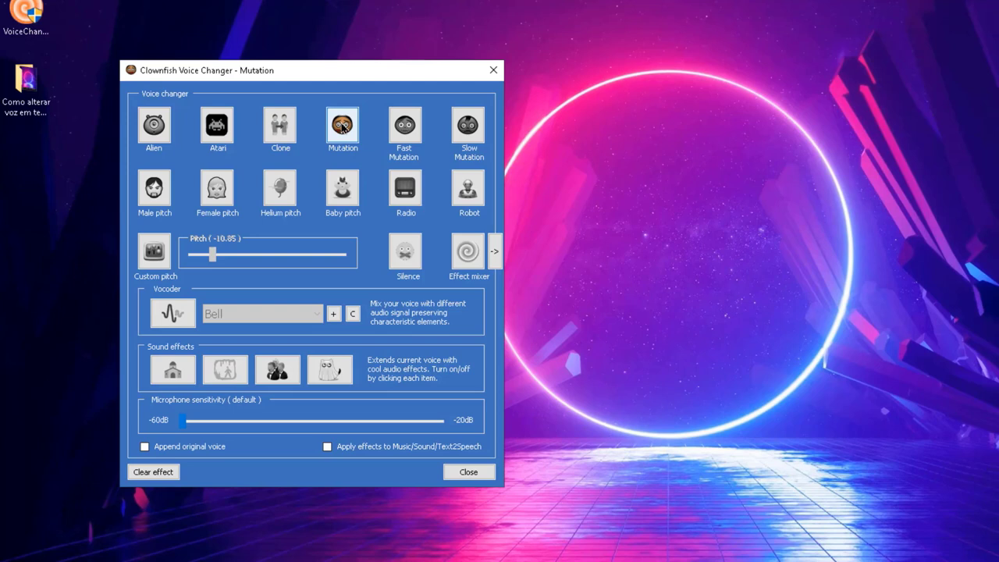
left_click(406, 130)
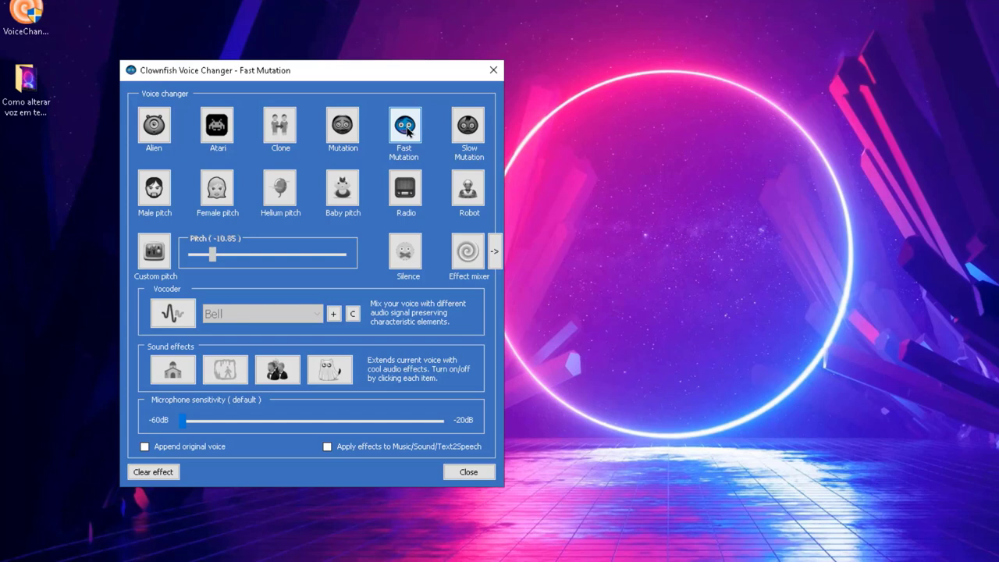
left_click(478, 123)
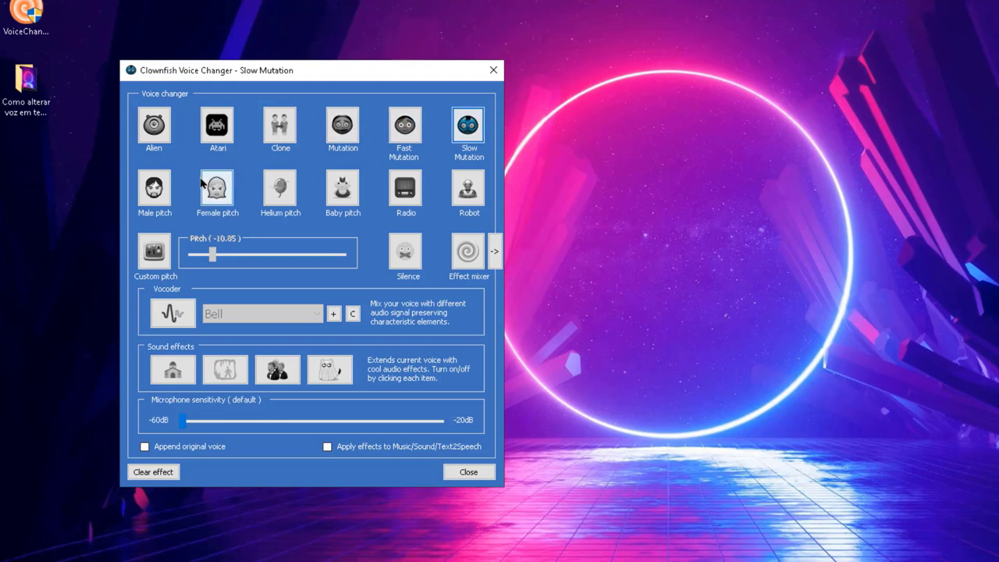
Step: Try Male pitch, Female pitch, Helium pitch, Baby pitch, Radio and Robot in turn, and briefly show the effect mixer chain options
left_click(154, 187)
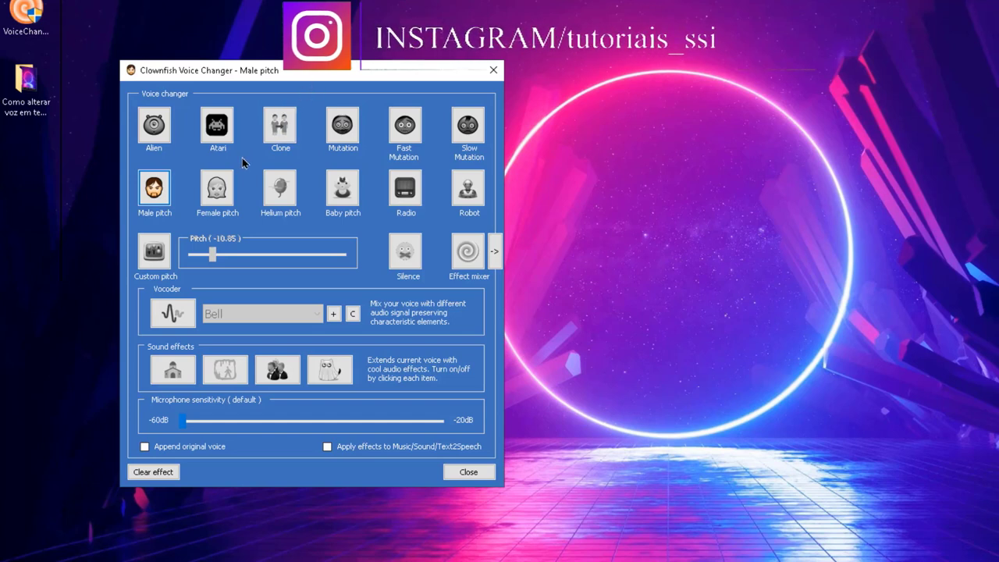
left_click(225, 194)
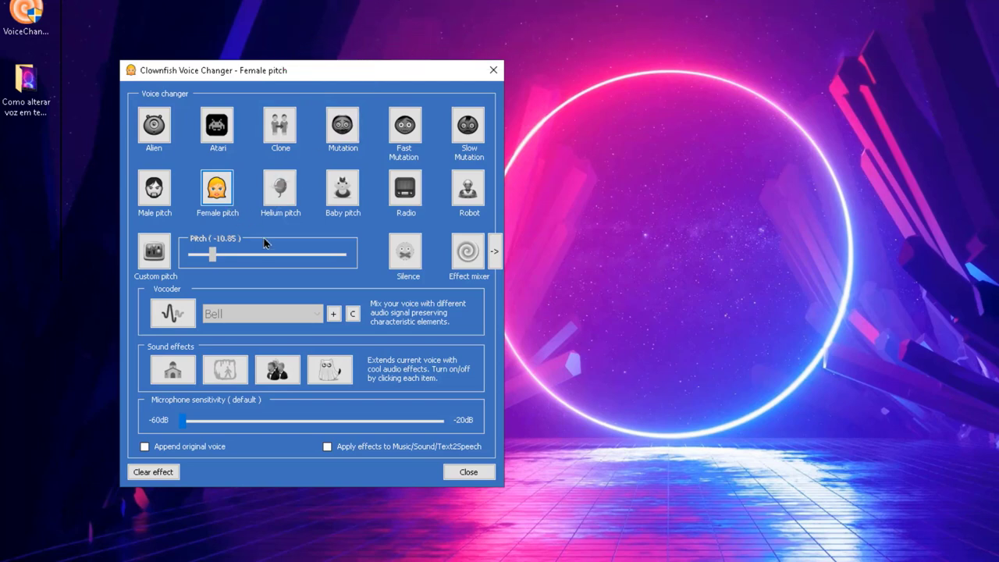
left_click(286, 206)
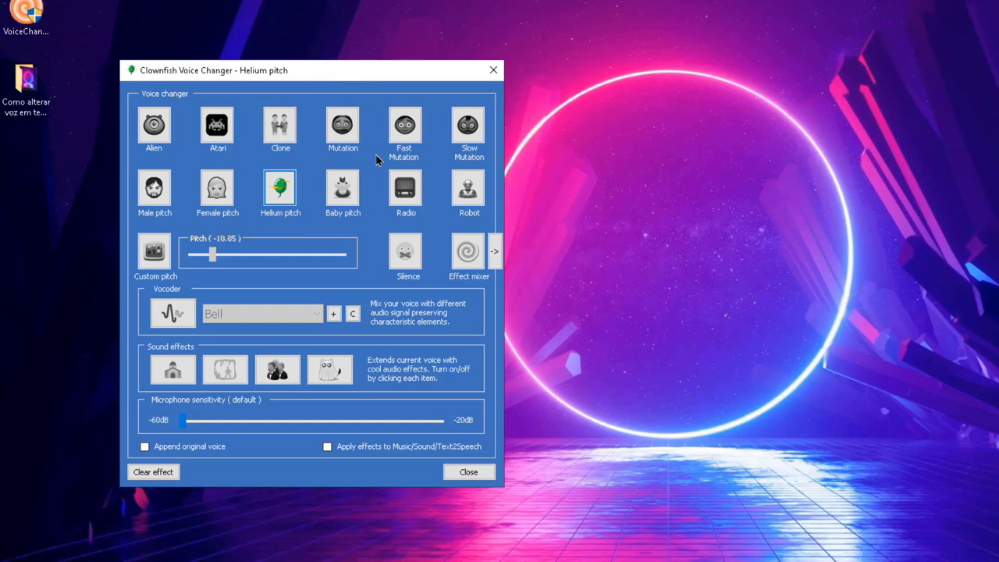
left_click(349, 189)
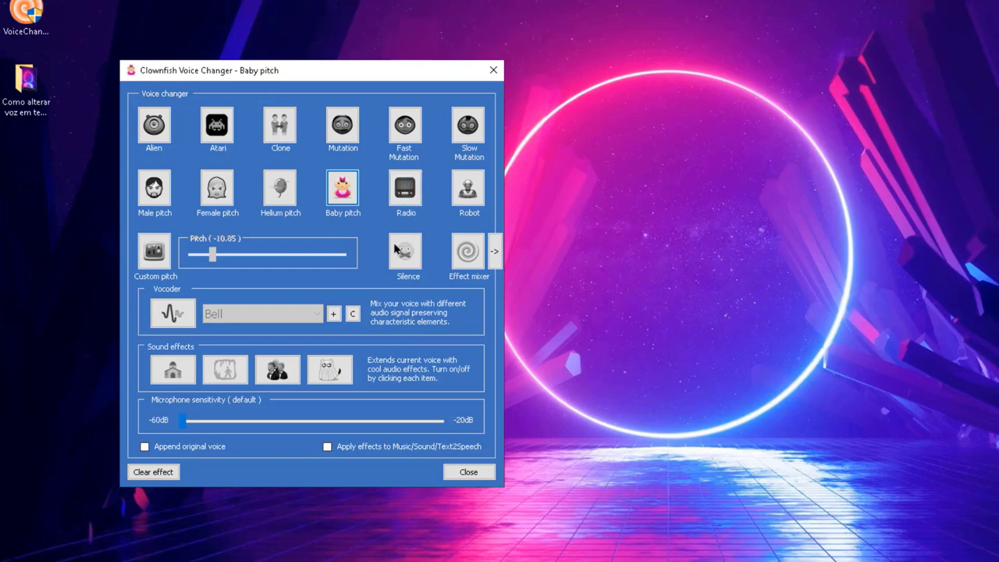
left_click(405, 191)
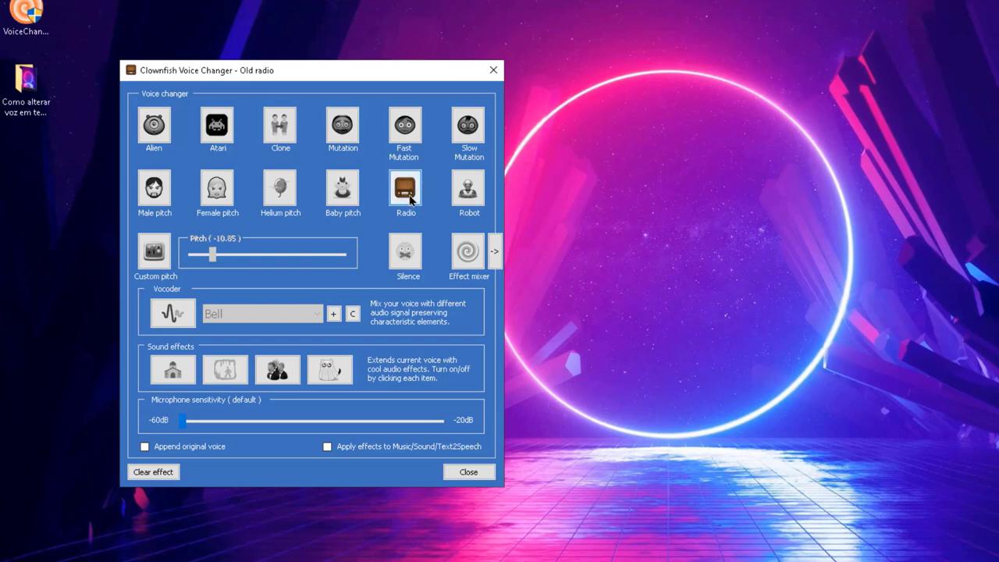
left_click(468, 188)
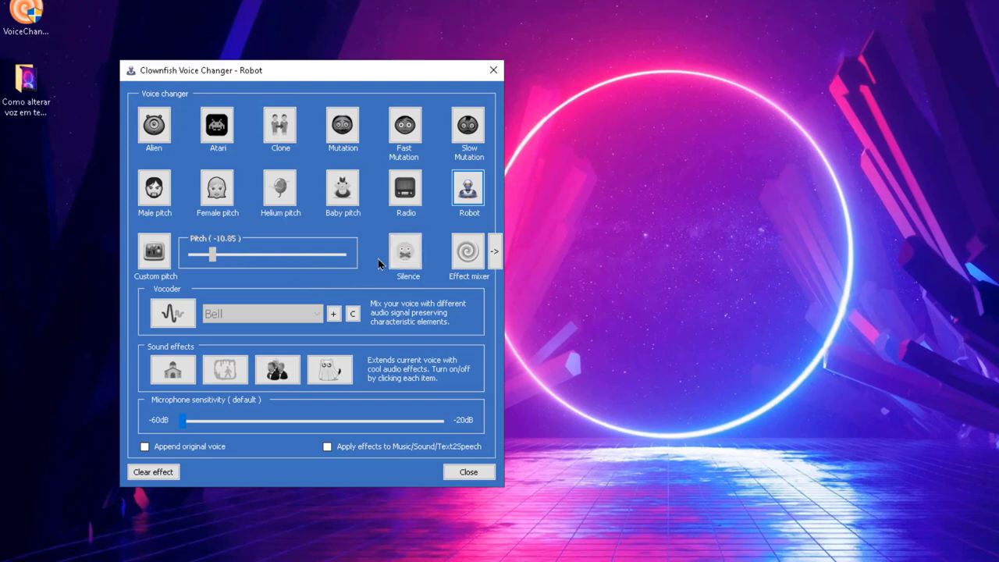
left_click(499, 259)
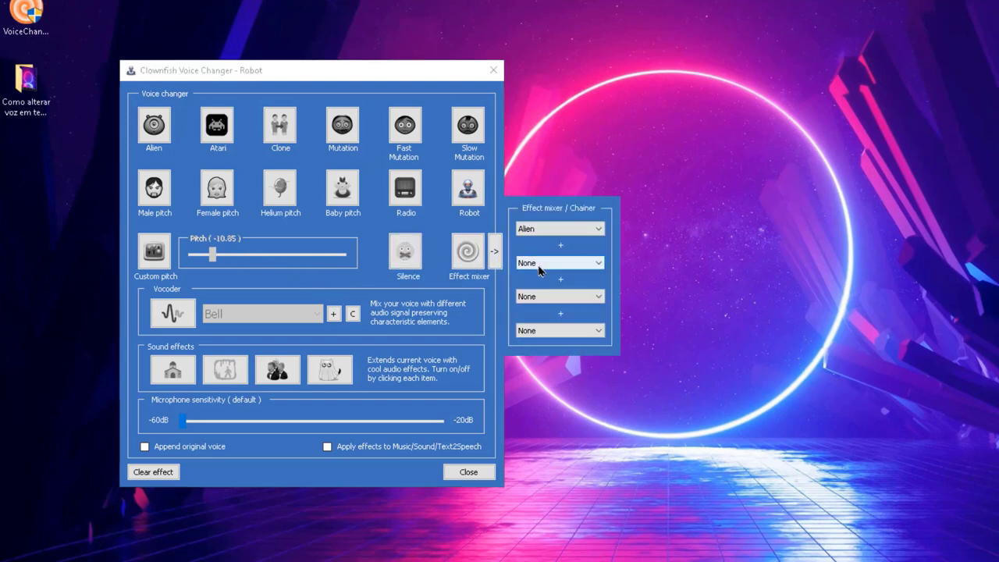
left_click(494, 252)
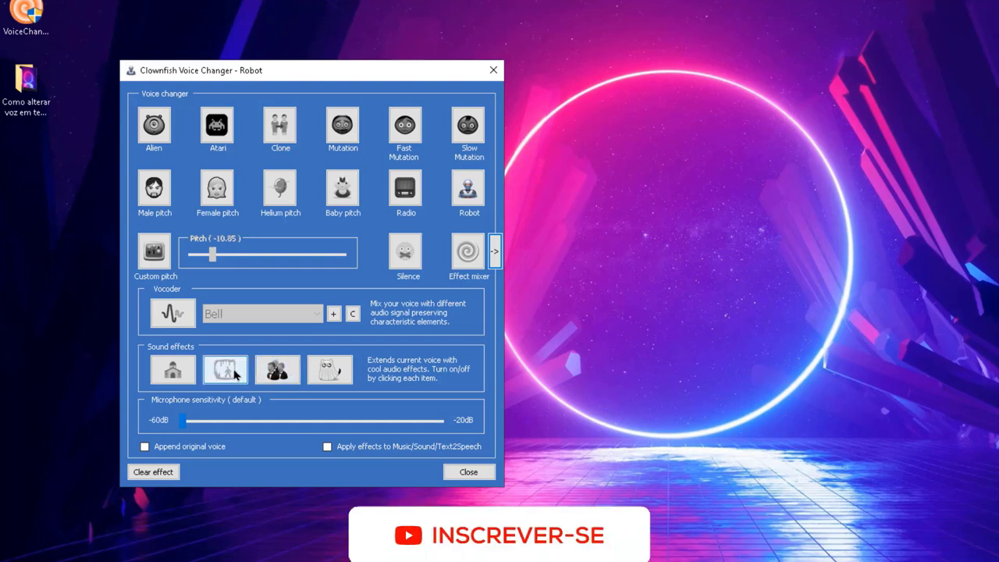
Step: Turn on the church sound effect and enable Ouvir microfone from Clownfish's tray options
left_click(173, 370)
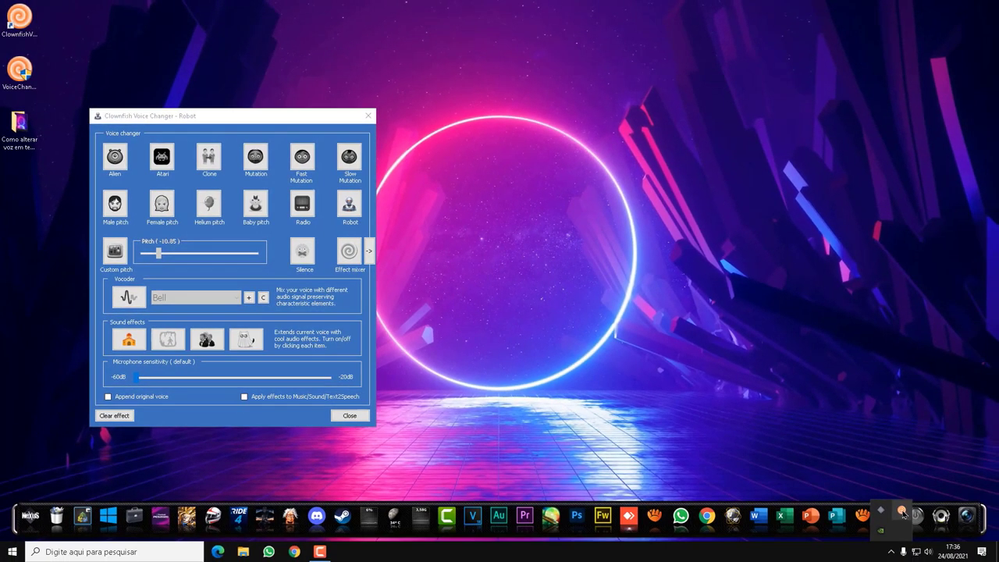
right_click(905, 516)
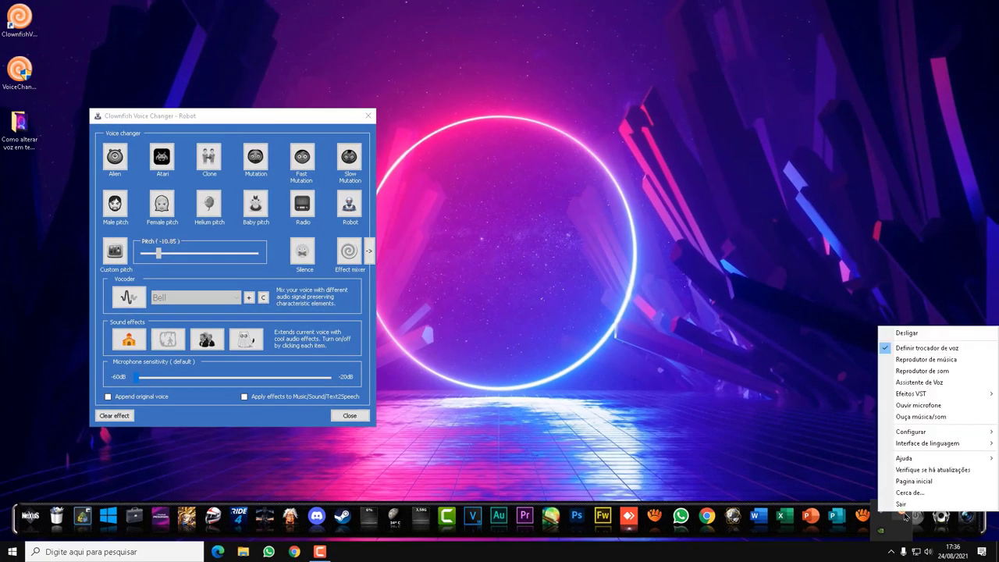
left_click(931, 408)
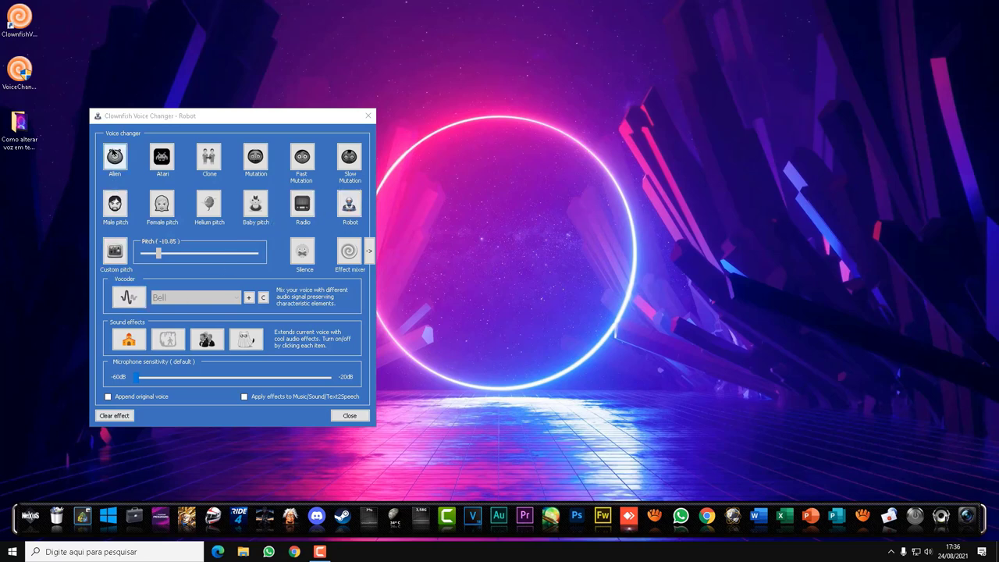
Step: Select the Alien voice and try the other three sound effects in turn, ending with the church effect on
left_click(114, 156)
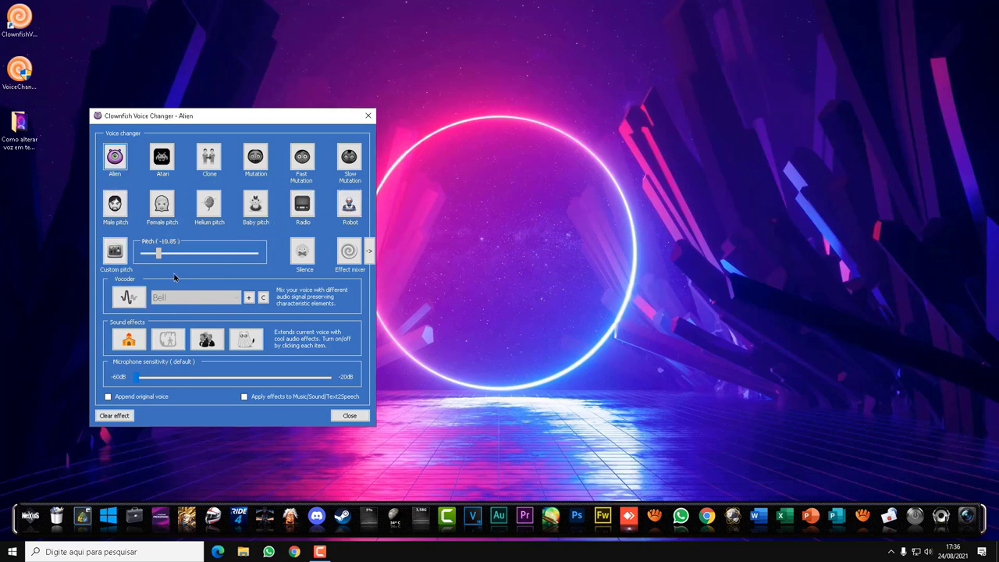
left_click(168, 340)
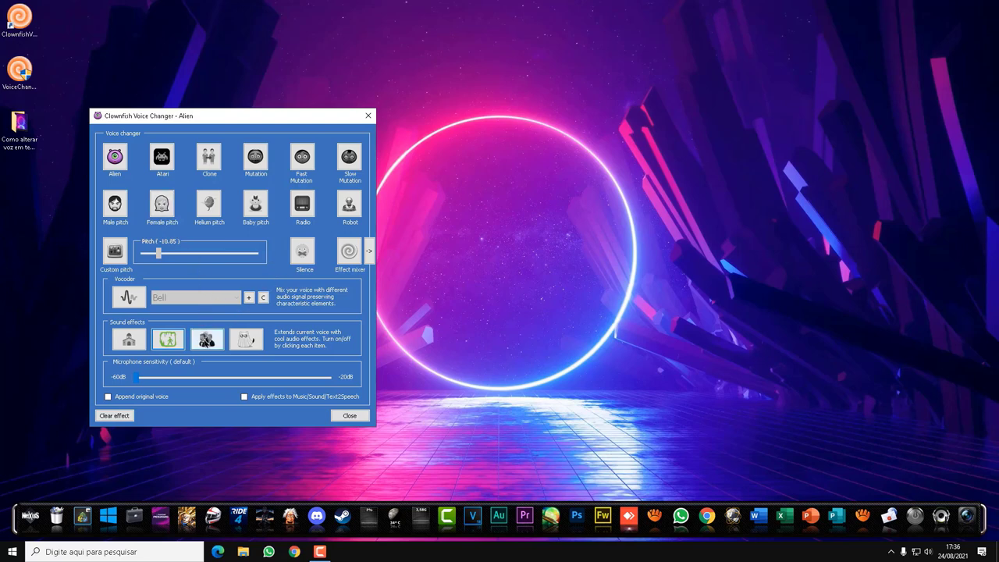
left_click(207, 341)
left_click(244, 339)
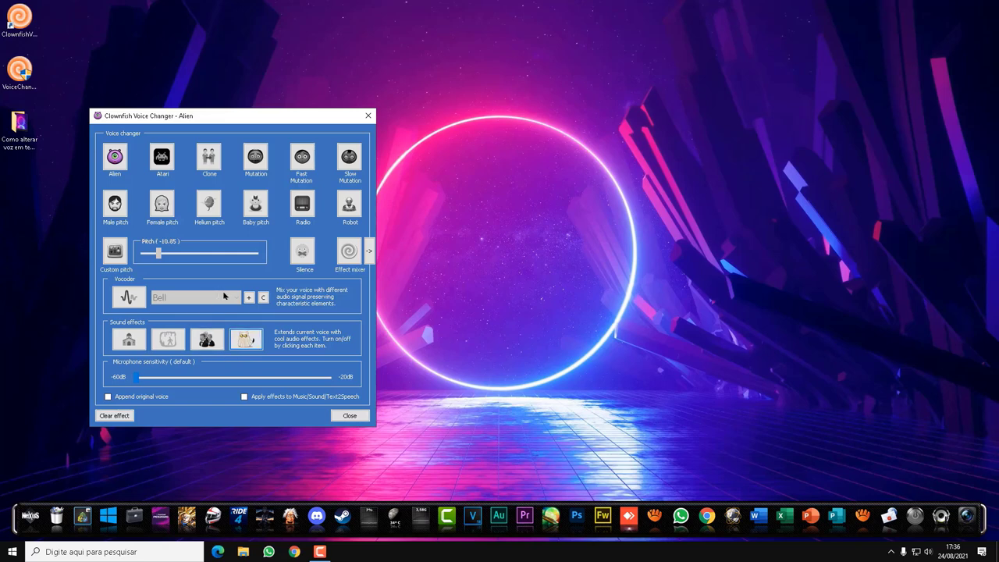
left_click(129, 338)
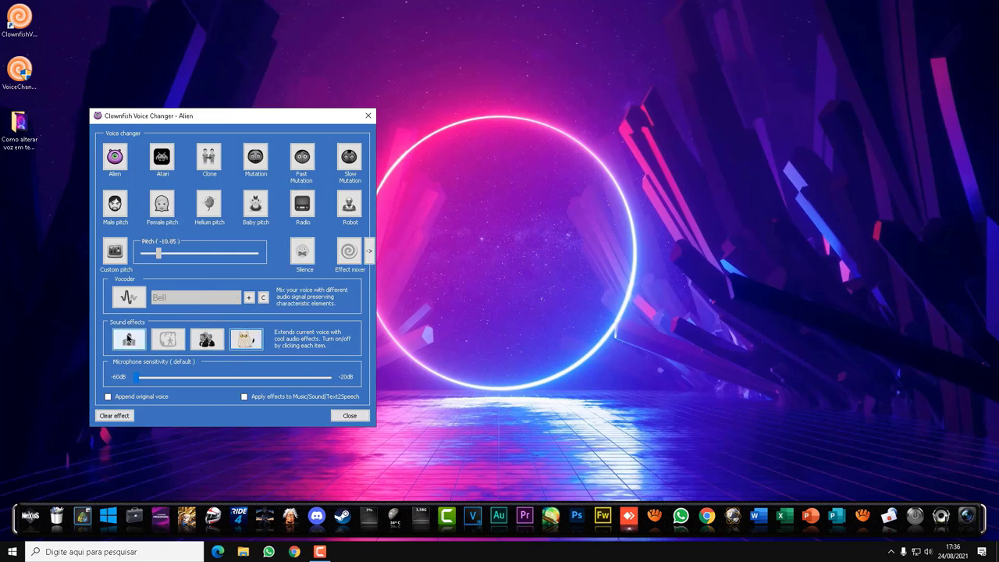
Step: Try the vocoder with the Bell and Creepy sounds, and switch off both the vocoder and the church effect
left_click(133, 294)
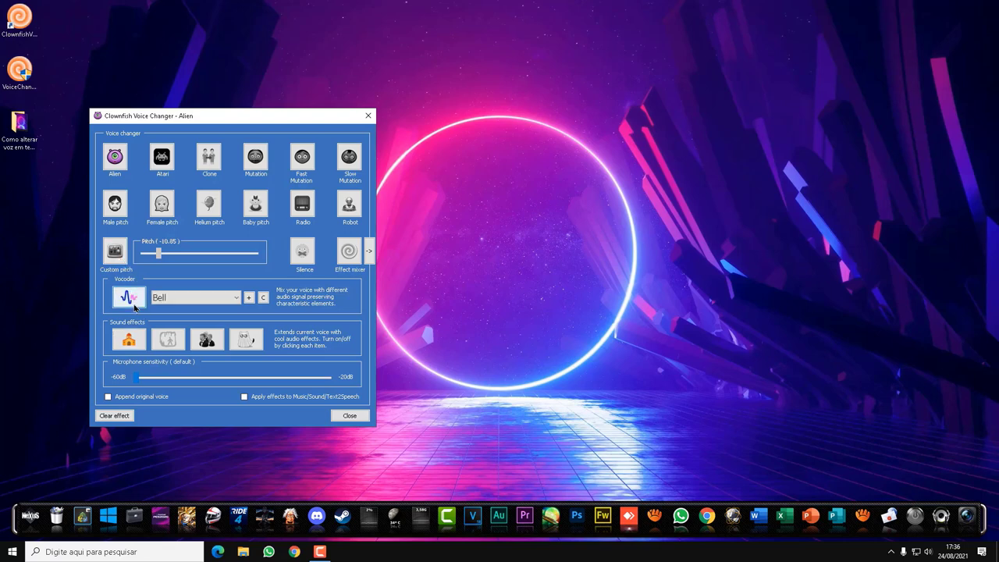
left_click(140, 297)
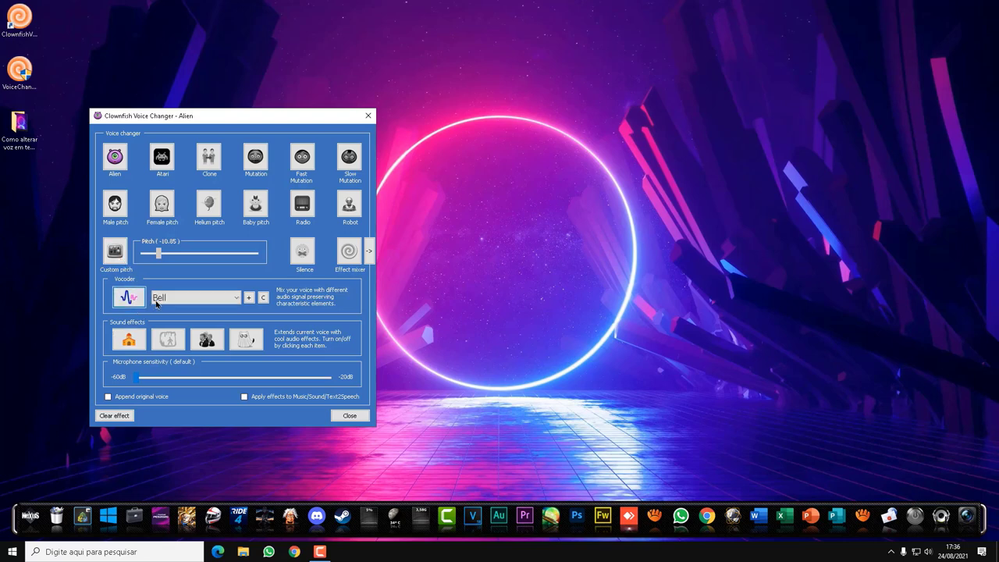
left_click(235, 297)
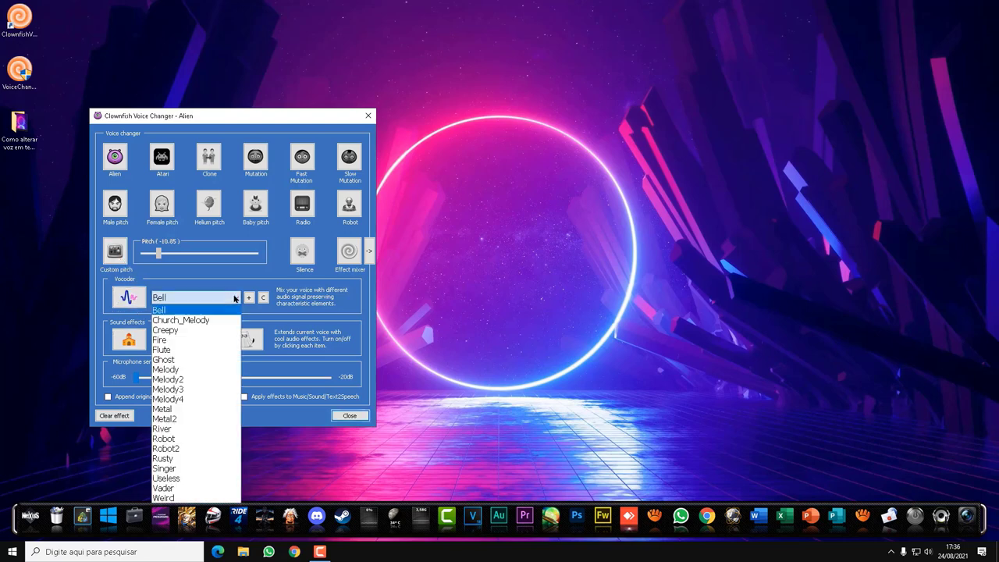
left_click(200, 330)
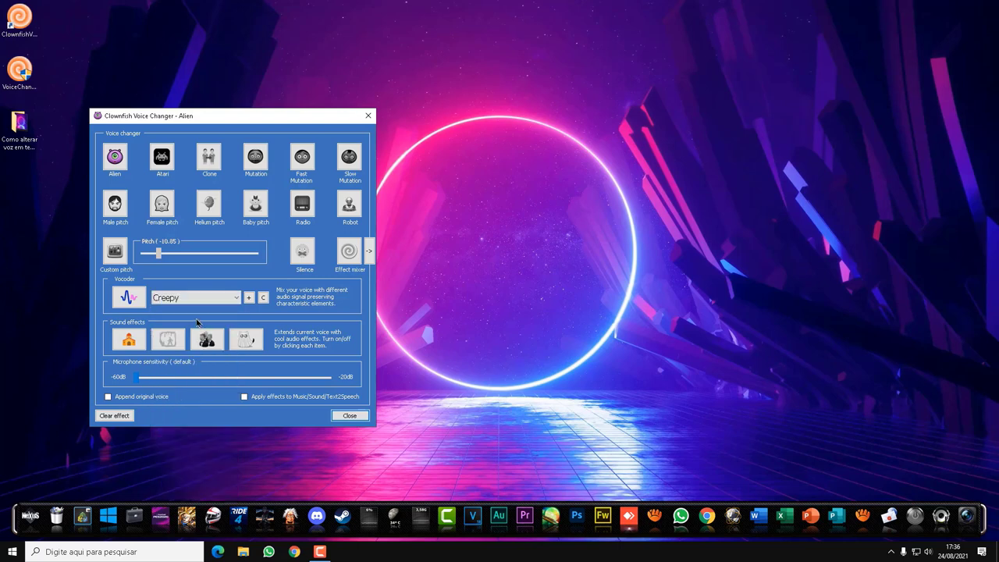
left_click(139, 297)
left_click(135, 297)
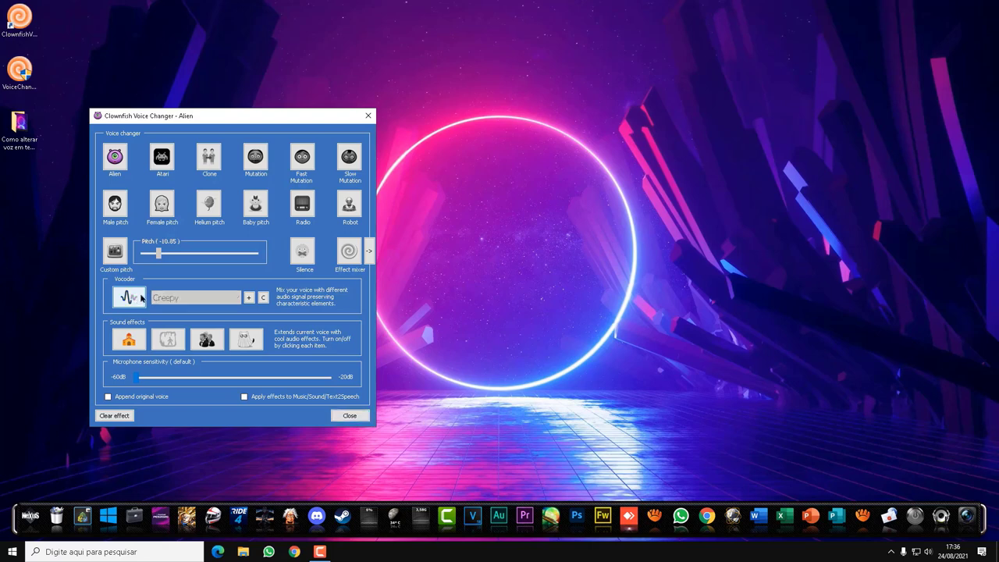
left_click(140, 336)
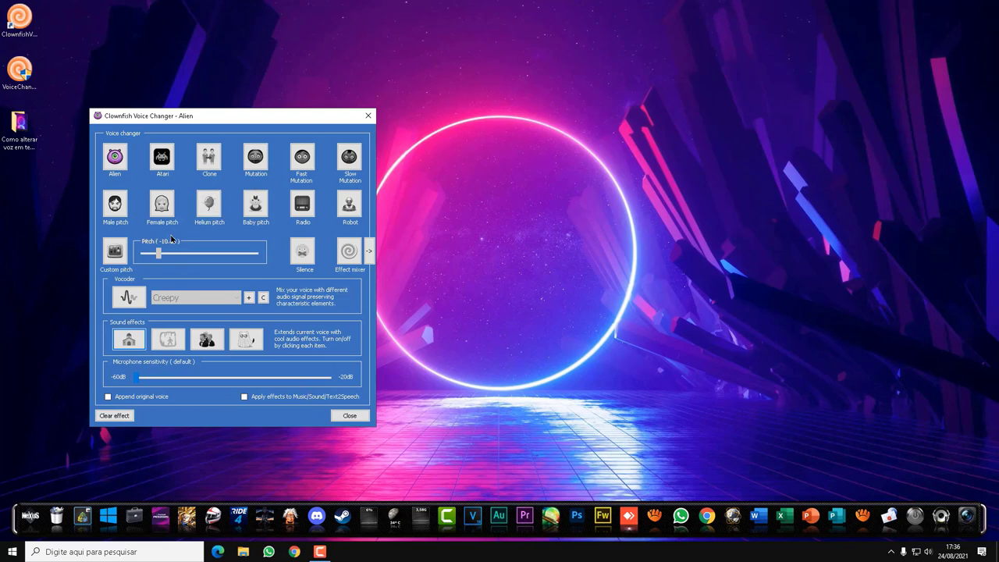
Step: Disable Ouvir microfone in Clownfish's tray options
left_click(889, 553)
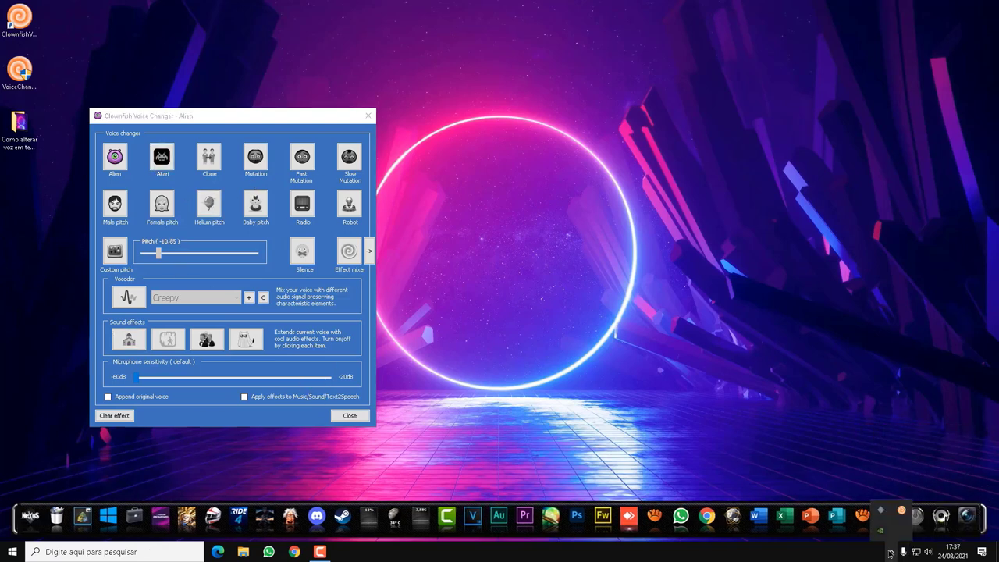
right_click(901, 515)
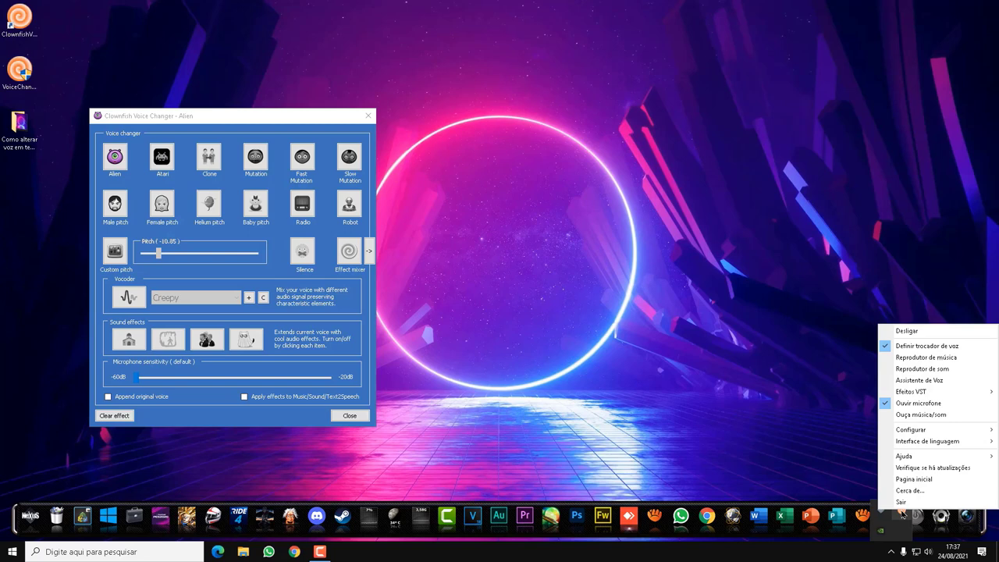
left_click(909, 403)
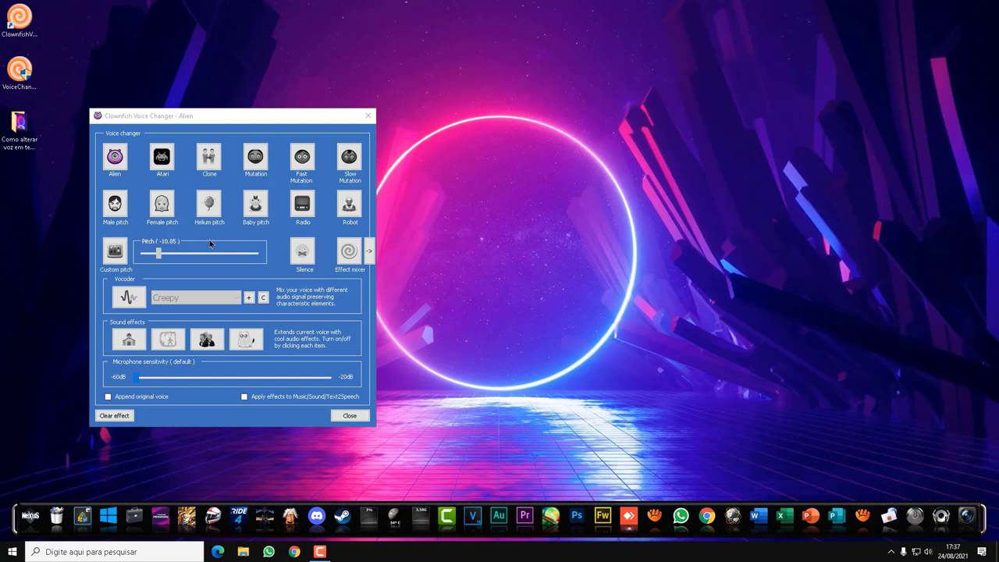
Step: Select the Male pitch voice effect and close the voice changer window
left_click(116, 209)
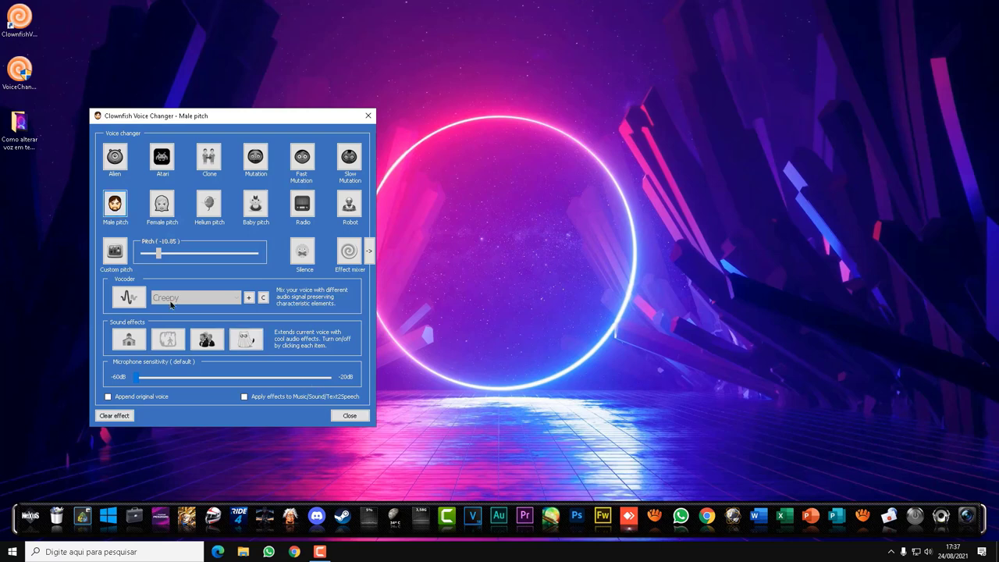
left_click(349, 415)
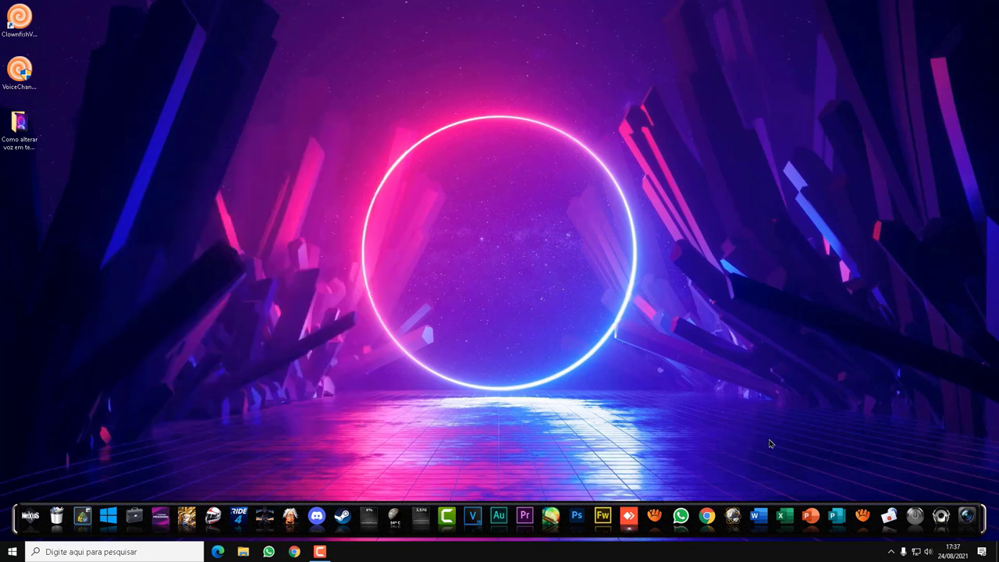
Step: Switch the voice changer off with Desligar from Clownfish's hidden tray icon
left_click(890, 552)
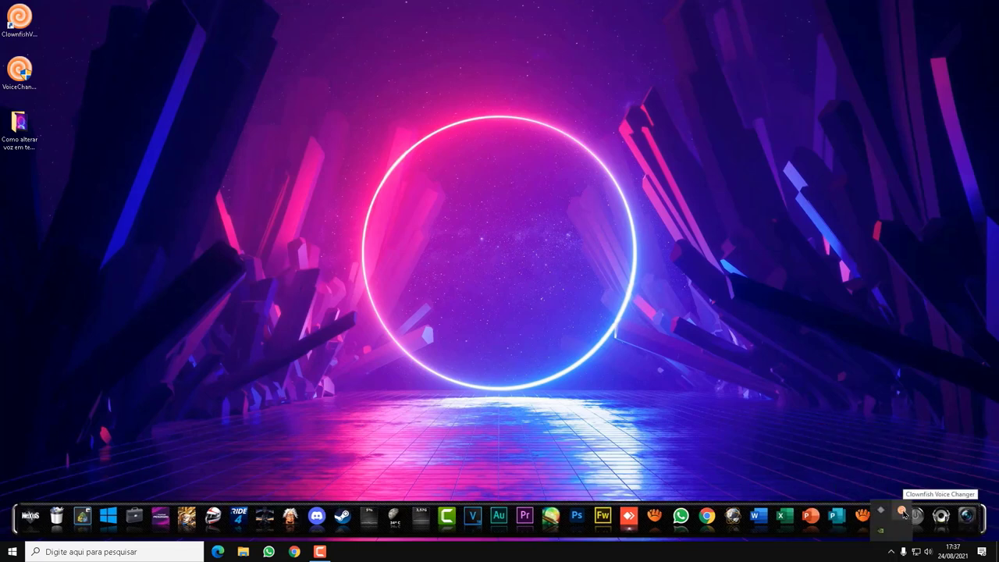
right_click(903, 513)
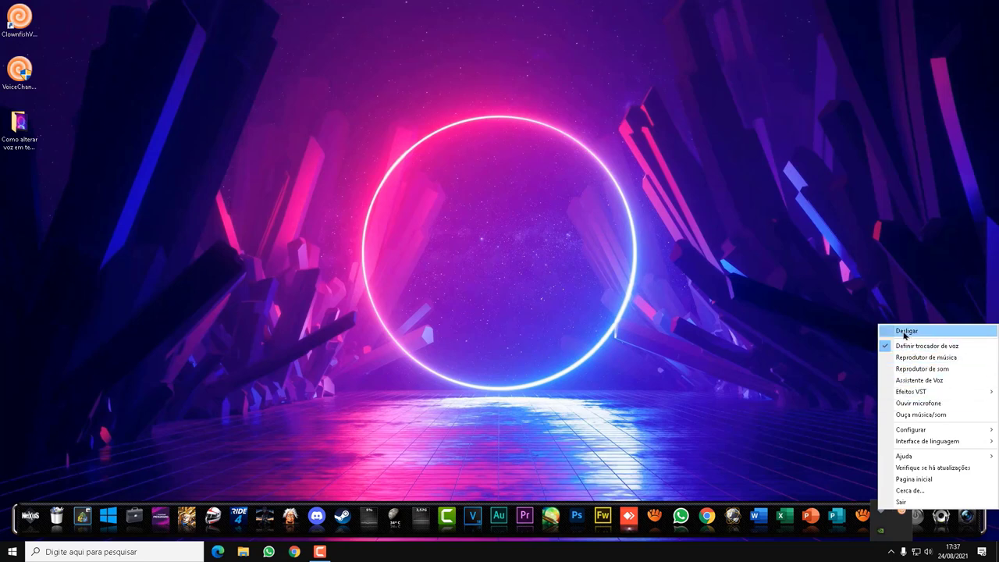
left_click(905, 334)
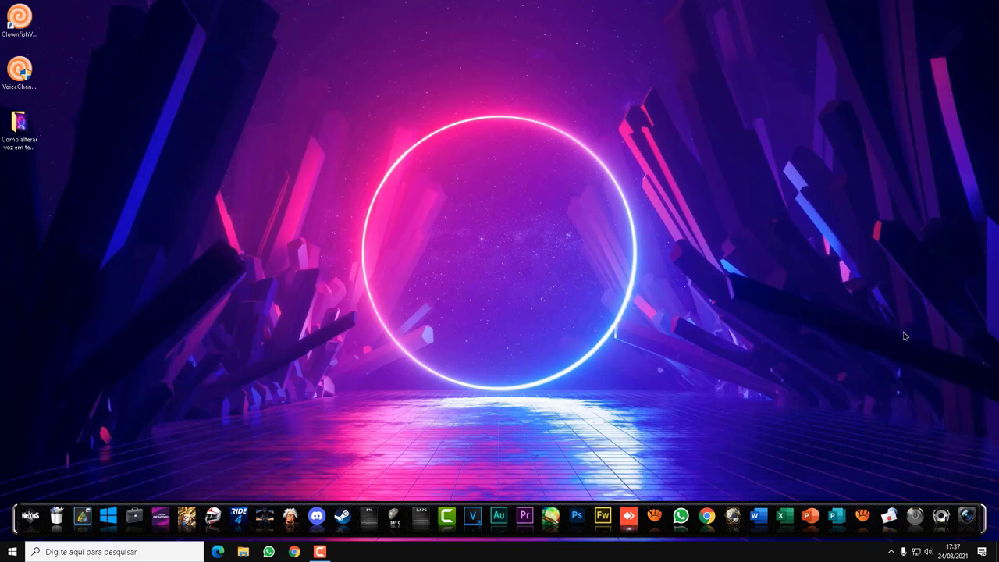
Step: Review the options offered by Clownfish's tray icon, from Ligar to Configurar, and dismiss them
left_click(894, 554)
right_click(902, 513)
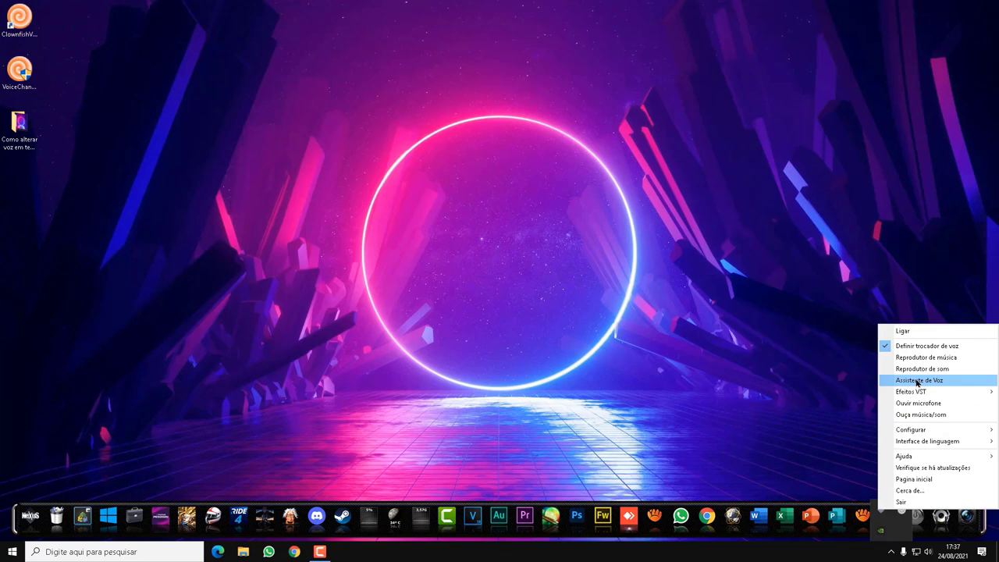
mouse_move(942, 392)
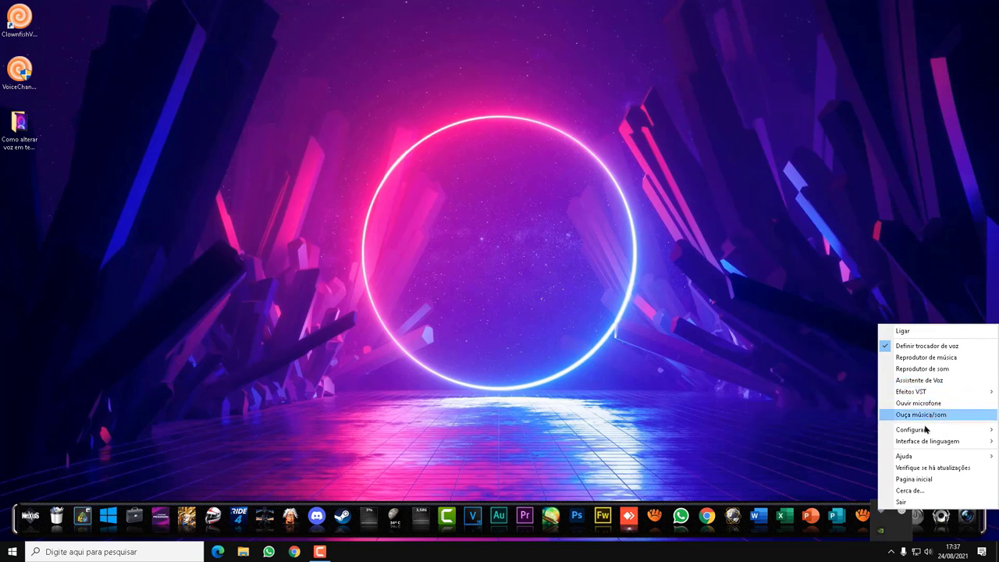
mouse_move(925, 430)
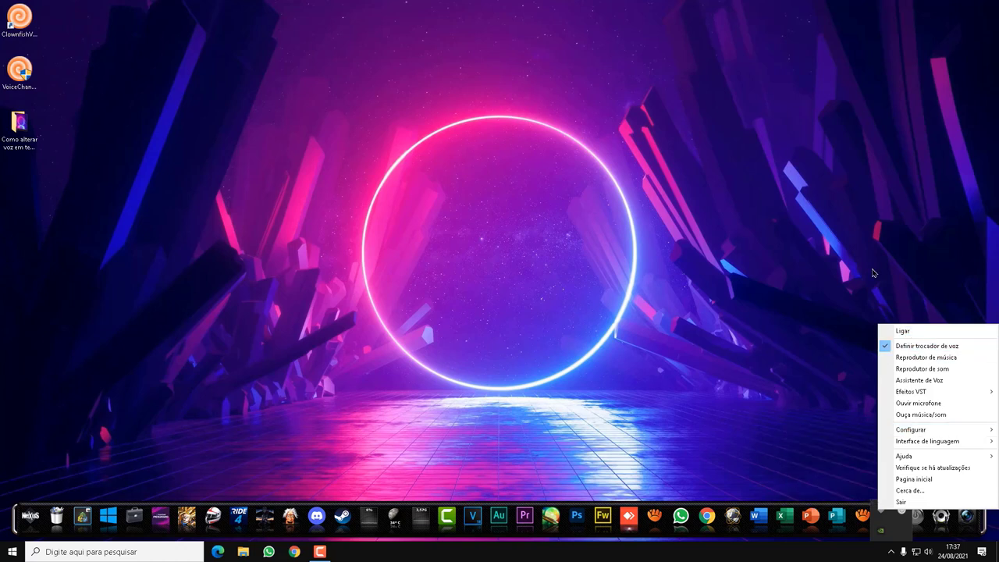
left_click(862, 248)
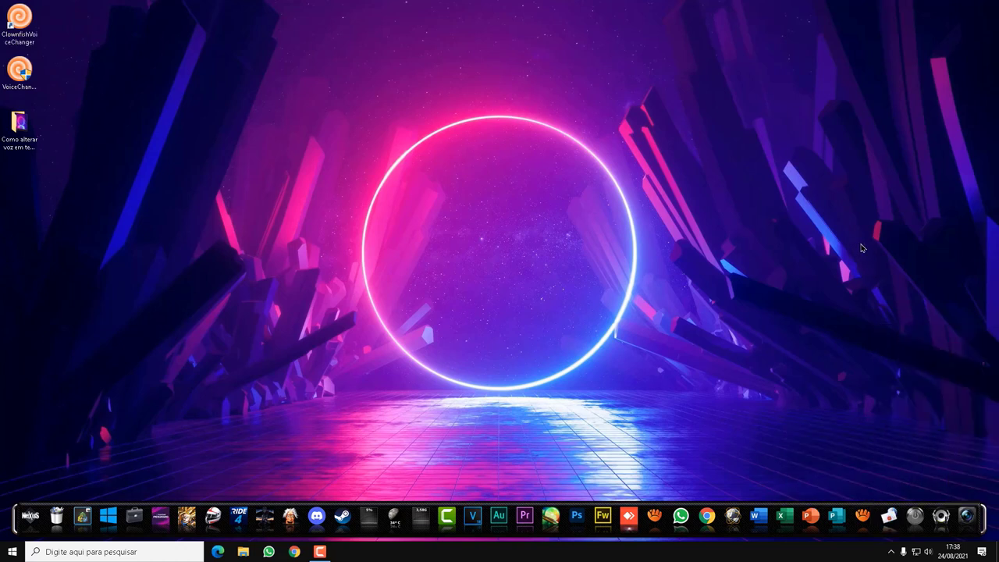